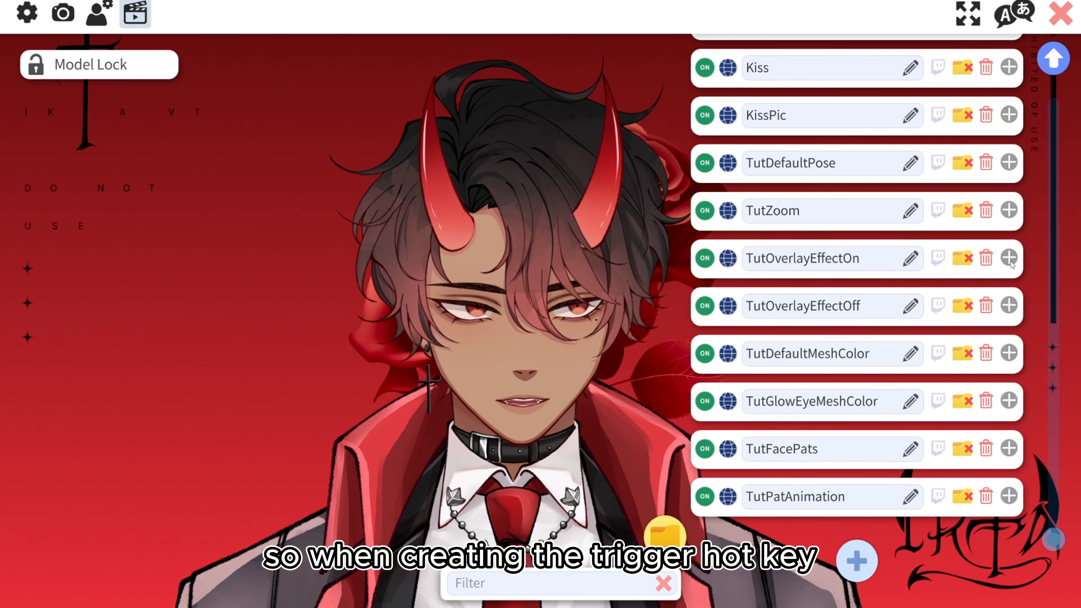
Step: Set the TutOverlayEffectOff hotkey's action to Screen Overlay and record the current display lighting settings for it
{"action": "left_click", "coordinate": [1010, 305]}
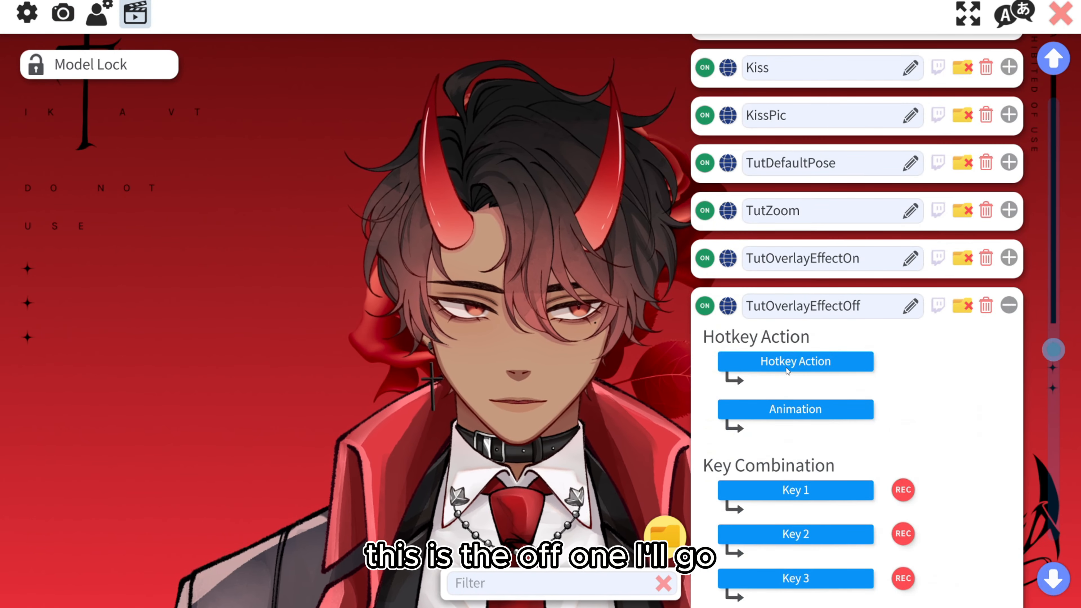
{"action": "left_click", "coordinate": [787, 366]}
{"action": "scroll", "coordinate": [519, 328], "scroll_direction": "down", "scroll_amount": 6}
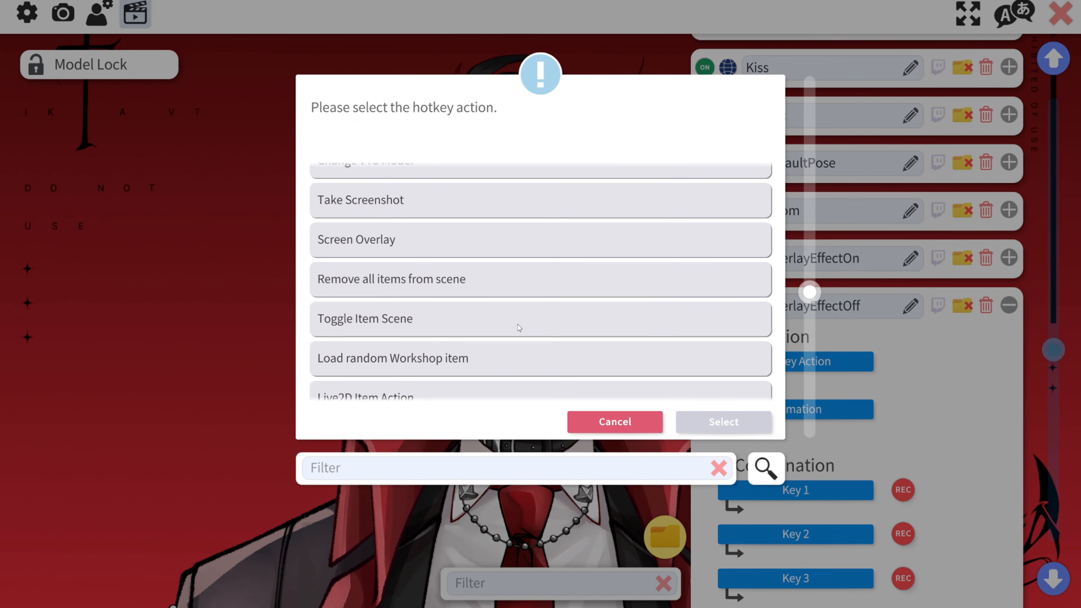
{"action": "left_click", "coordinate": [532, 240]}
{"action": "left_click", "coordinate": [723, 421]}
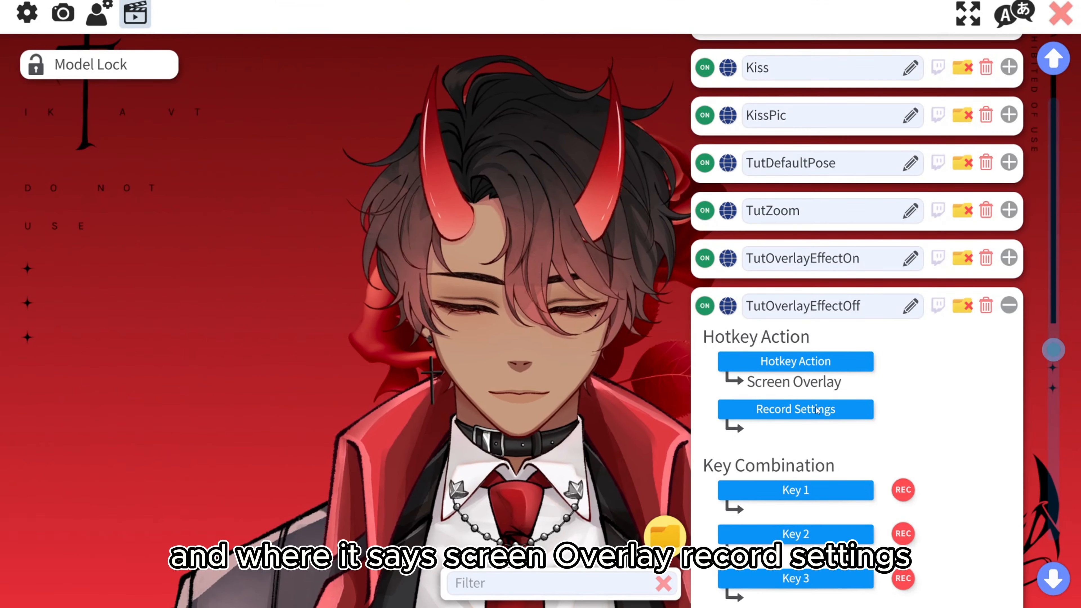
{"action": "left_click", "coordinate": [816, 409]}
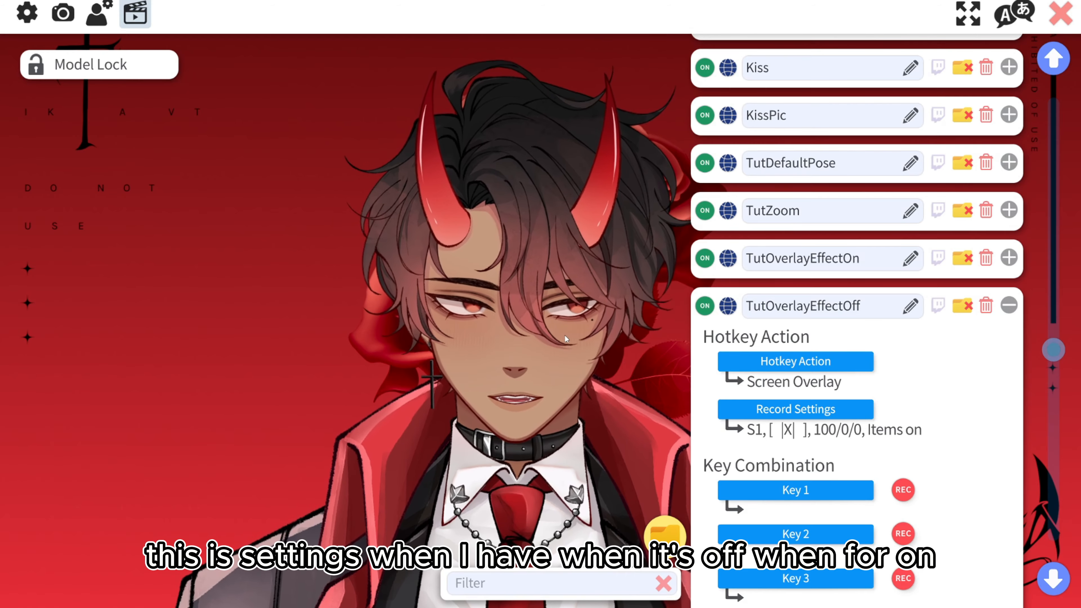
{"action": "left_click", "coordinate": [1010, 305]}
Step: In the display lighting color config, set the brightness to 7 and the overlay to 28
{"action": "left_click", "coordinate": [1008, 257]}
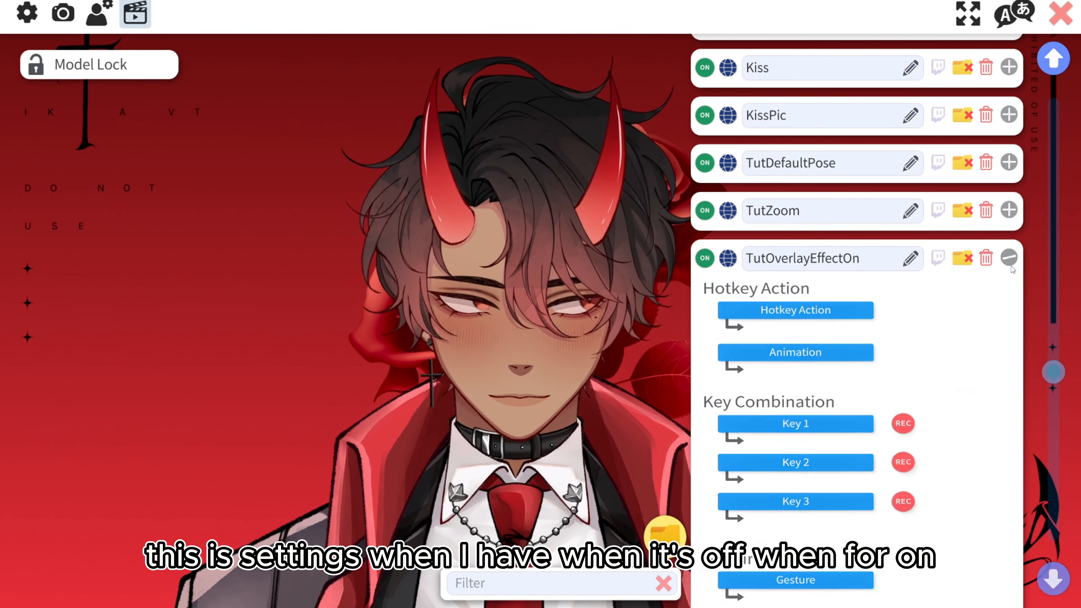
{"action": "left_click", "coordinate": [27, 13]}
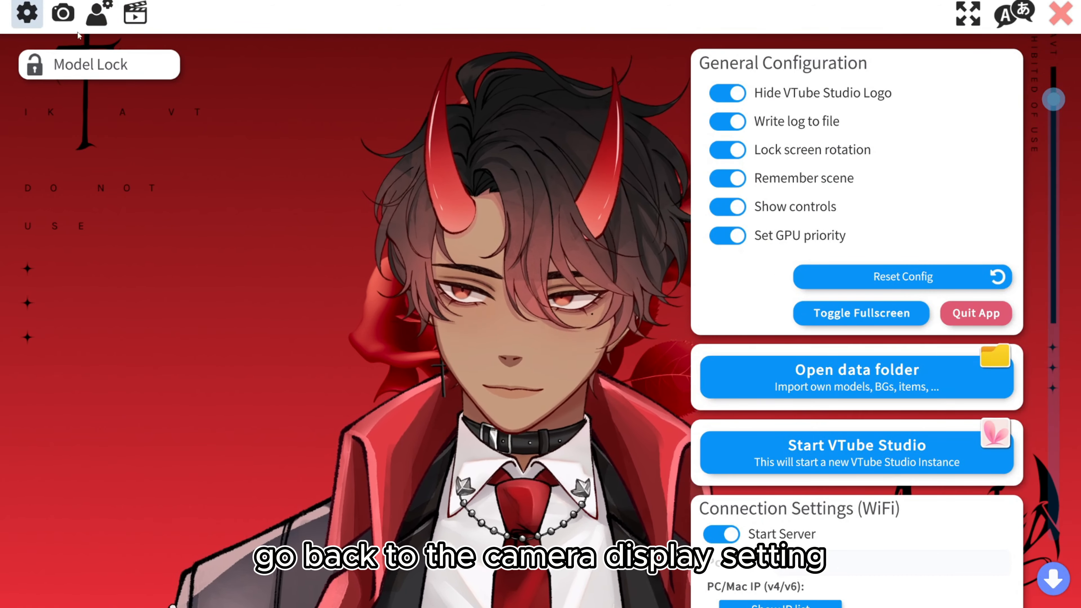
{"action": "left_click", "coordinate": [63, 13]}
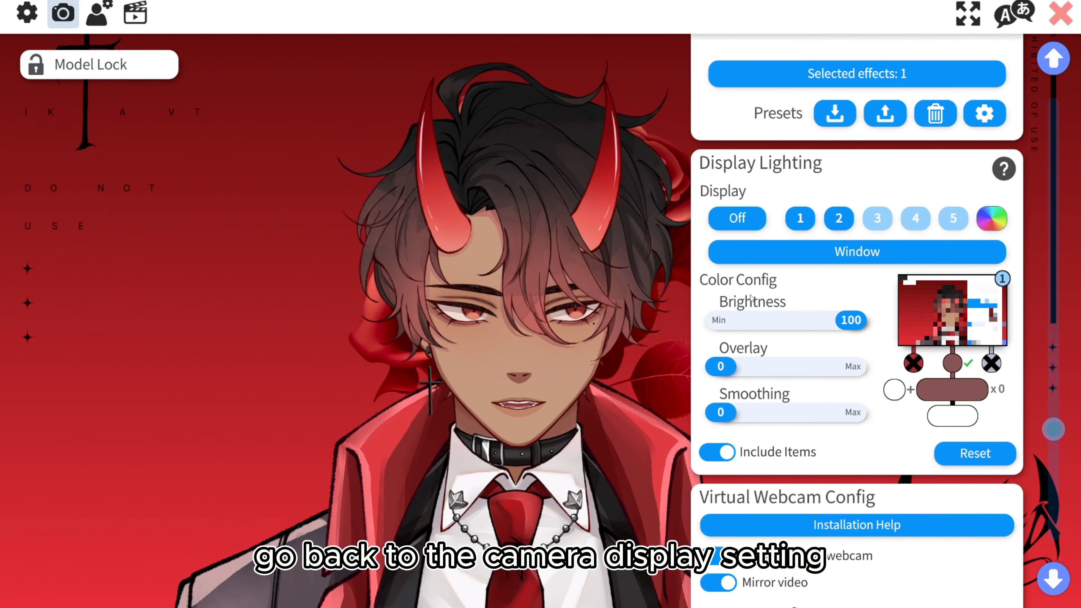
{"action": "left_click_drag", "start_coordinate": [842, 320], "coordinate": [752, 318]}
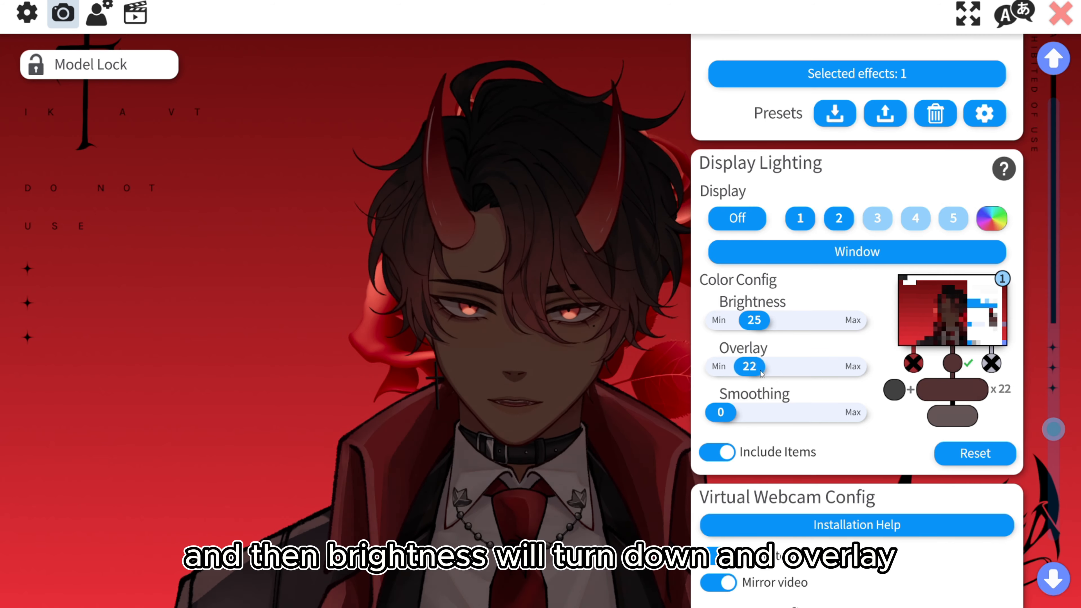
{"action": "left_click_drag", "start_coordinate": [761, 373], "coordinate": [766, 374]}
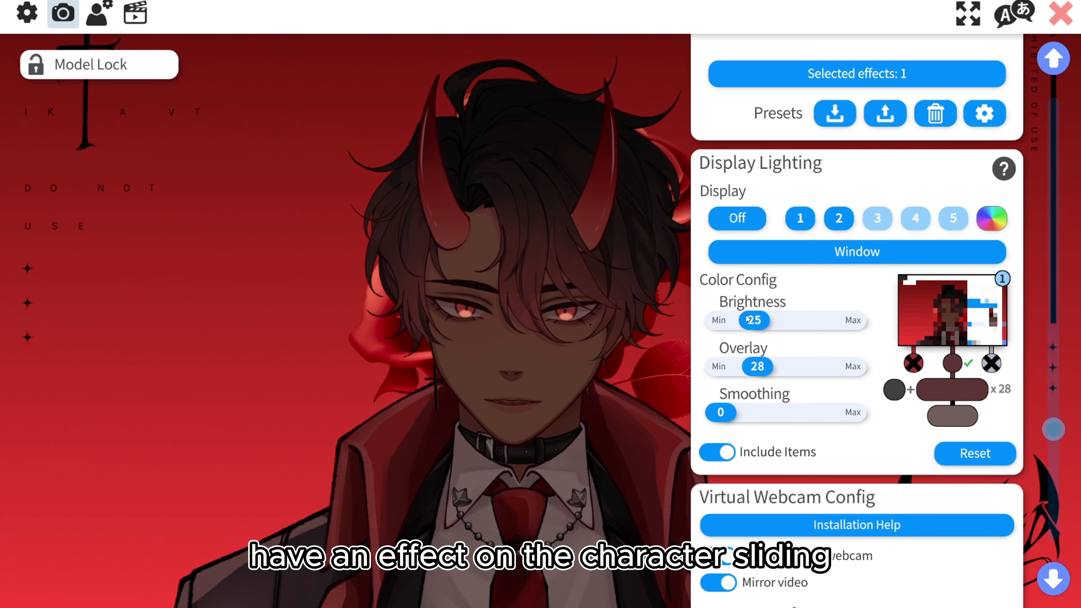
{"action": "left_click_drag", "start_coordinate": [747, 319], "coordinate": [731, 327]}
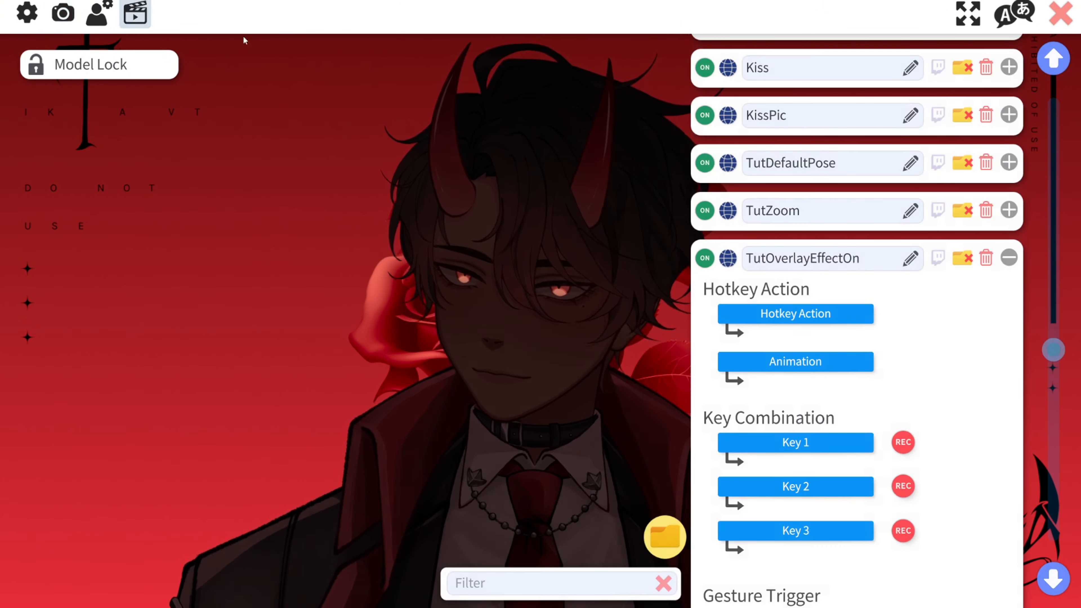
Step: Set the TutOverlayEffectOn hotkey's action to Screen Overlay and record the darkened lighting settings for it
{"action": "left_click", "coordinate": [793, 317]}
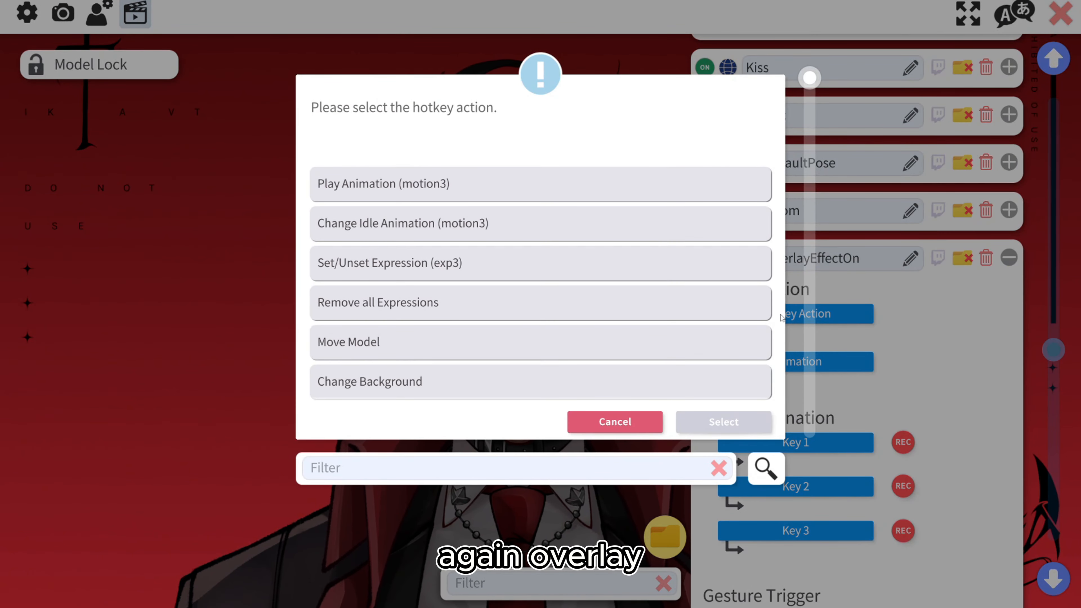
{"action": "type", "text": "over"}
{"action": "double_click", "coordinate": [628, 203]}
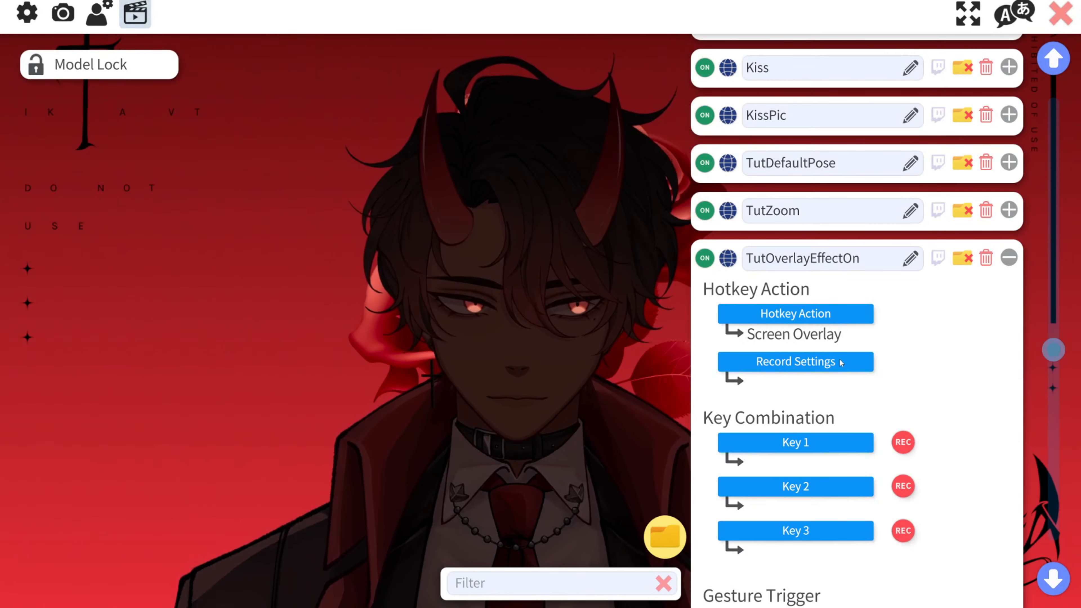
Step: Assign numpad 1 as the first key of TutOverlayEffectOn and numpad 2 as the first key of TutOverlayEffectOff
{"action": "left_click", "coordinate": [903, 442]}
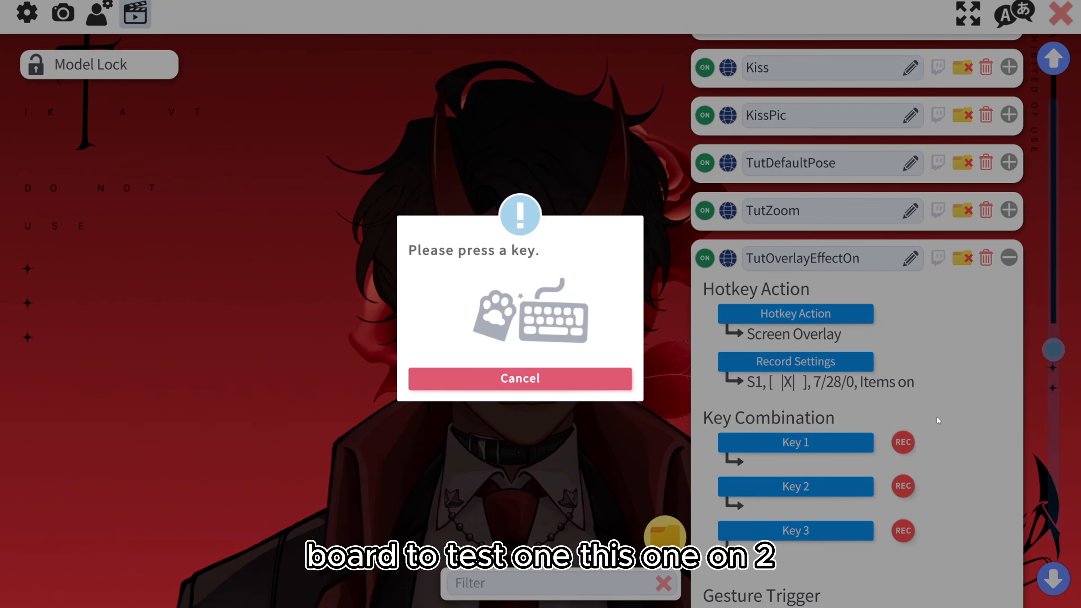
{"action": "key", "text": "KP_1"}
{"action": "left_click", "coordinate": [1009, 258]}
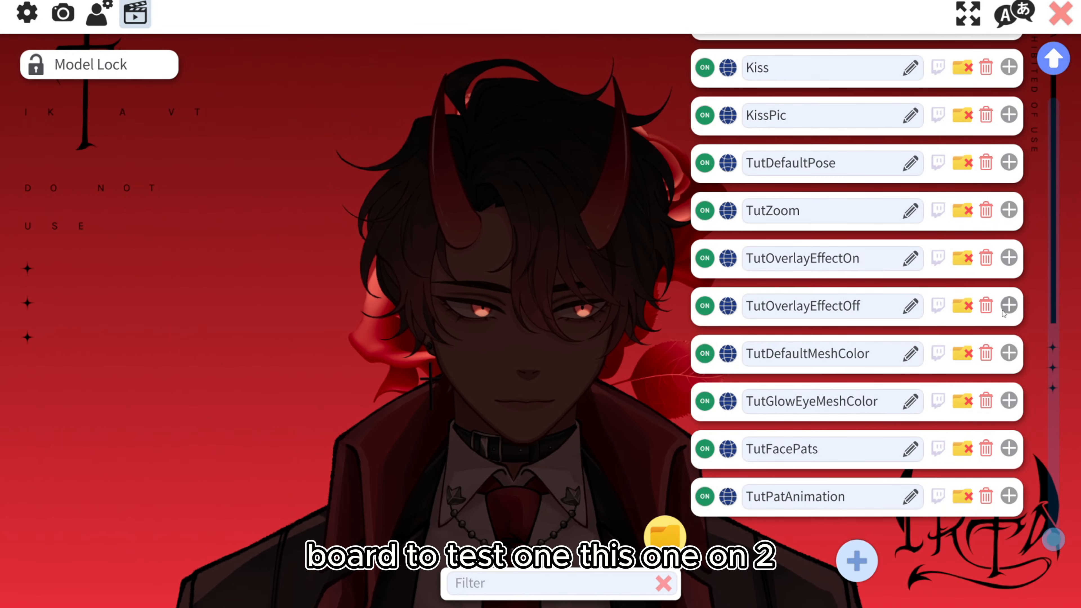
{"action": "left_click", "coordinate": [1008, 306]}
{"action": "left_click", "coordinate": [903, 490]}
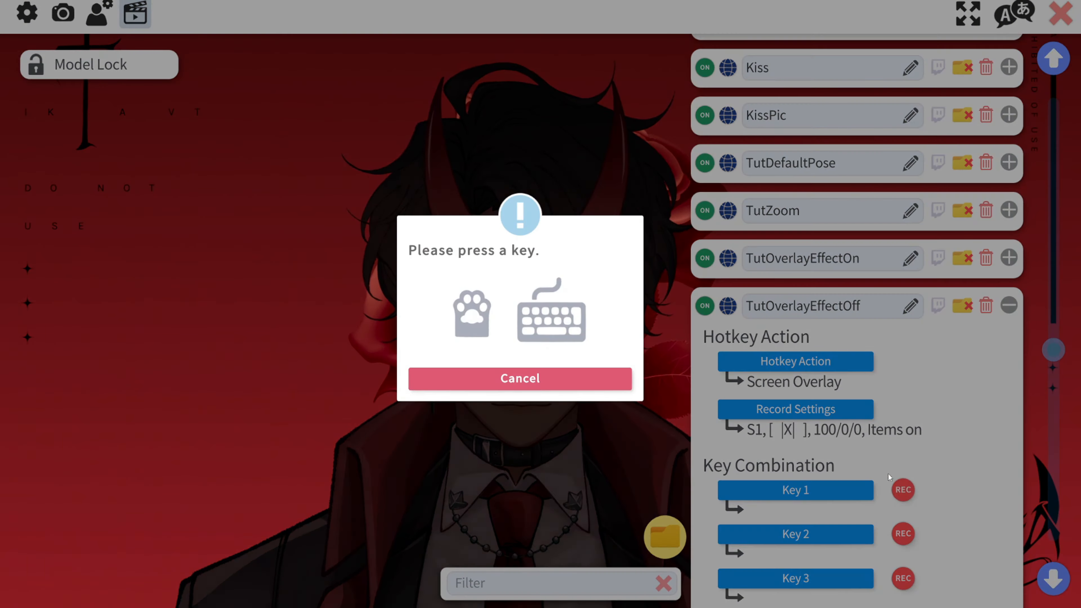
{"action": "key", "text": "KP_2"}
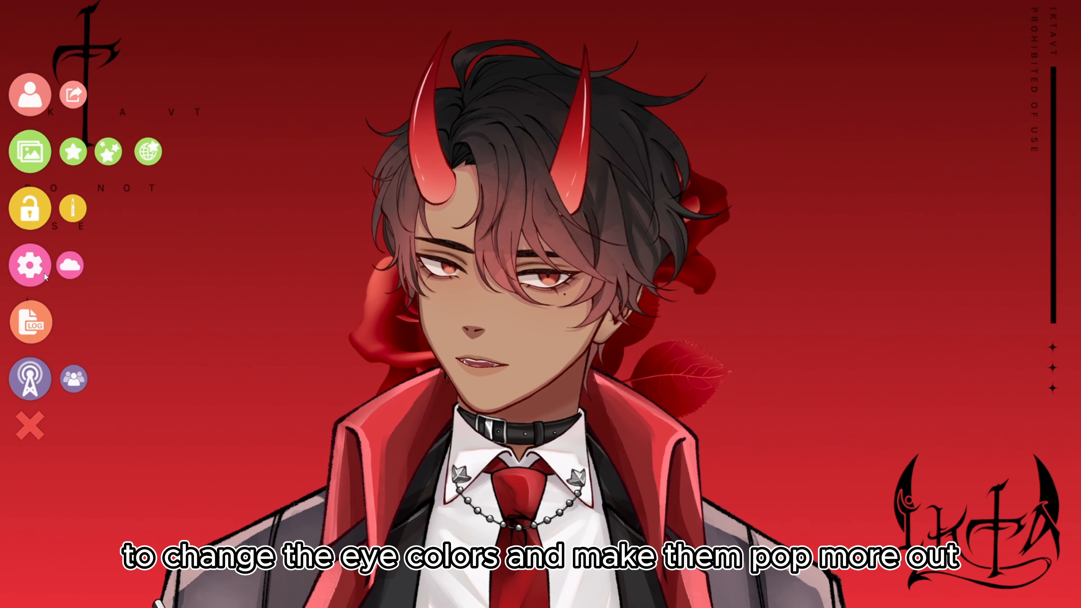
Step: Set the TutDefaultMeshColor hotkey's action to ArtMesh Color Preset and record the model's current mesh colors
{"action": "left_click", "coordinate": [42, 275]}
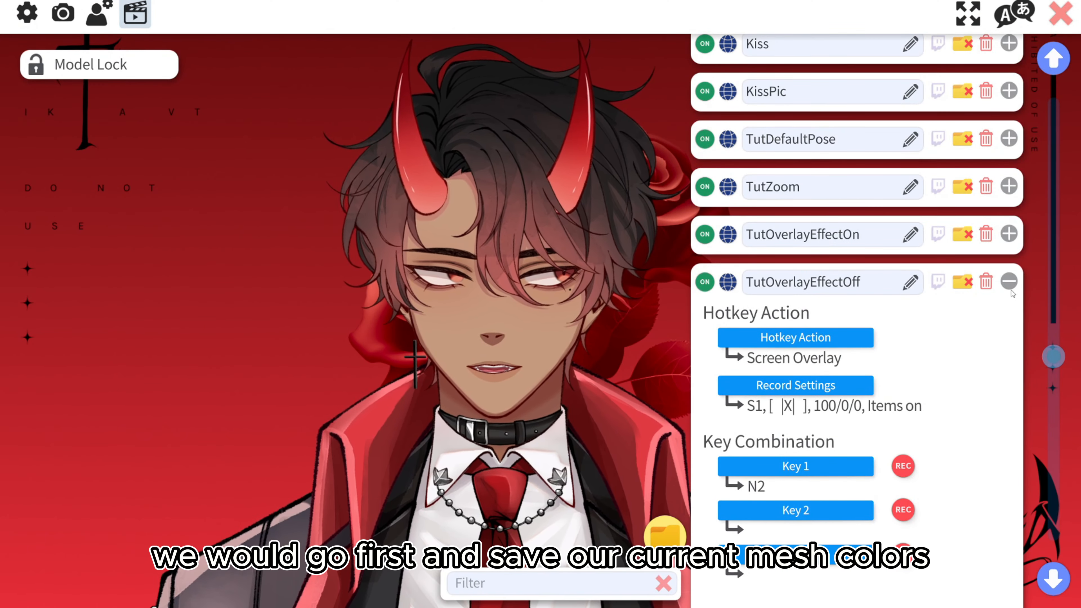
{"action": "left_click", "coordinate": [1008, 282]}
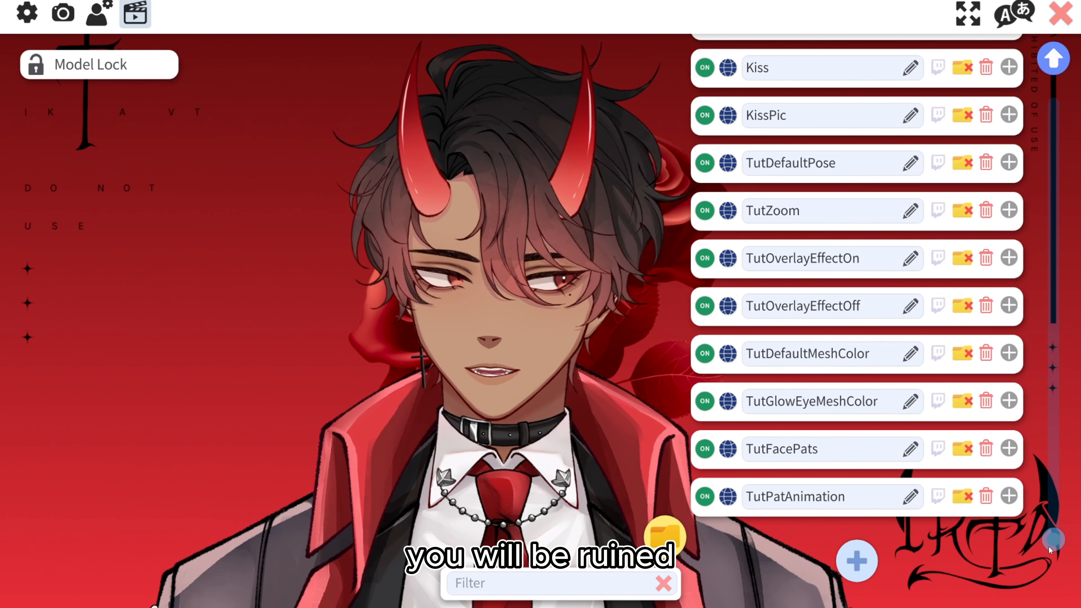
{"action": "scroll", "coordinate": [1059, 555], "scroll_direction": "up", "scroll_amount": 2}
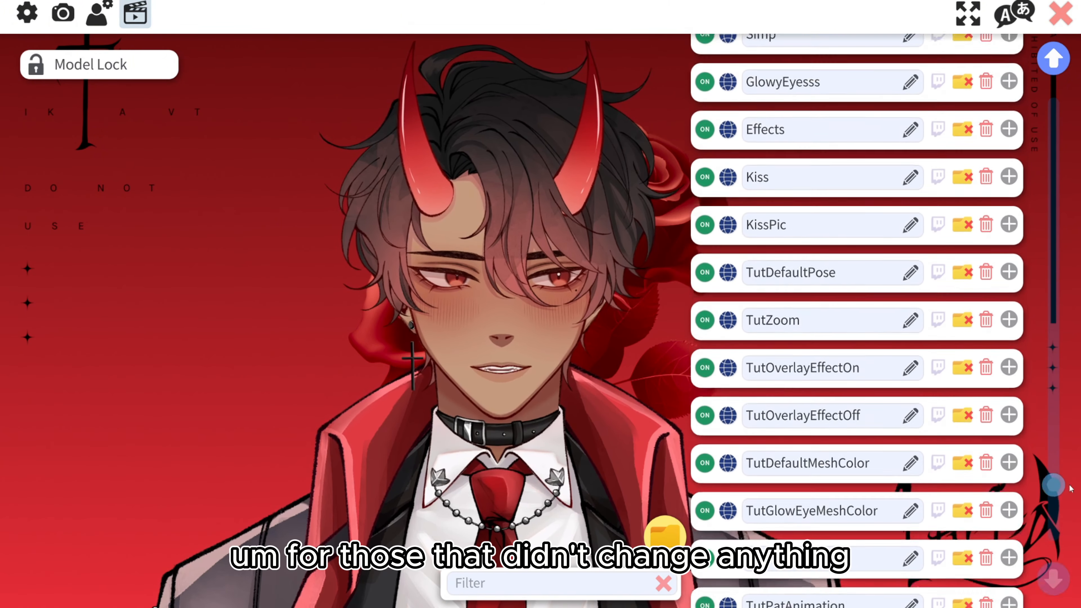
{"action": "scroll", "coordinate": [1060, 555], "scroll_direction": "down", "scroll_amount": 2}
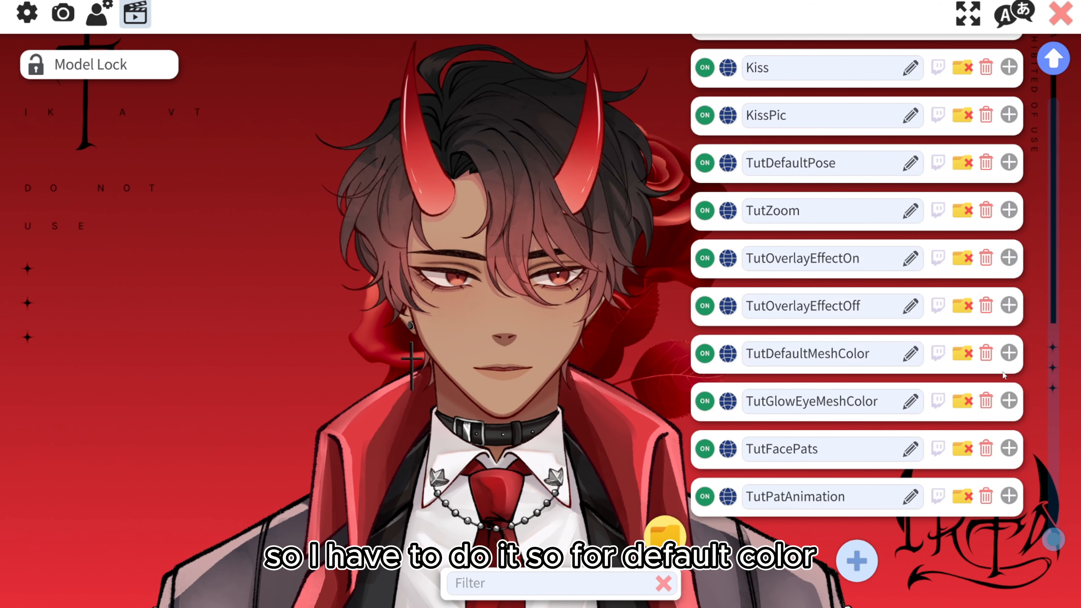
{"action": "left_click", "coordinate": [1008, 353]}
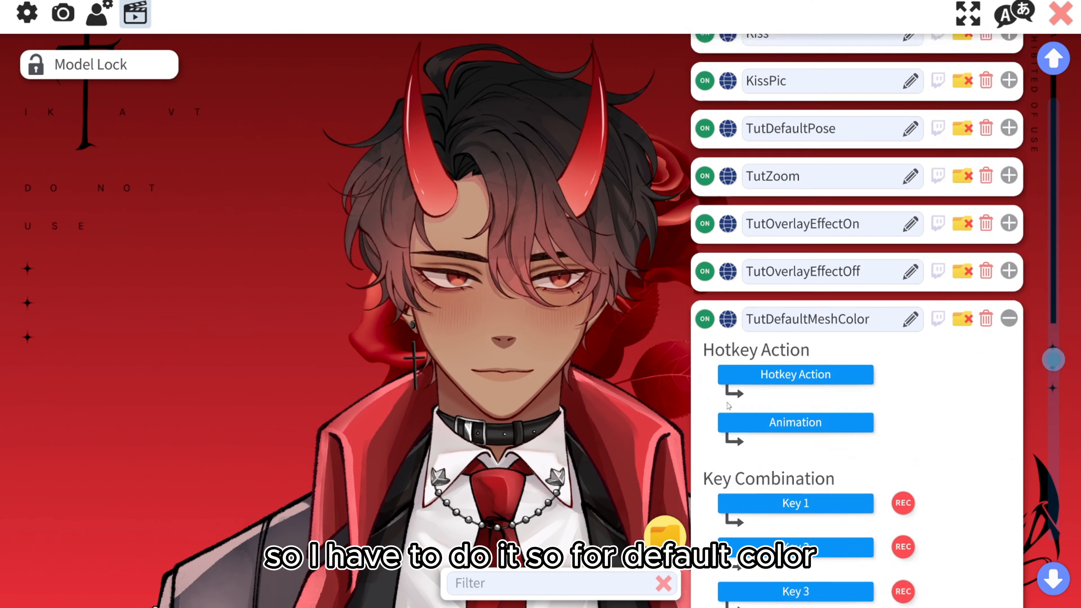
{"action": "scroll", "coordinate": [728, 406], "scroll_direction": "down", "scroll_amount": 2}
{"action": "left_click", "coordinate": [798, 272]}
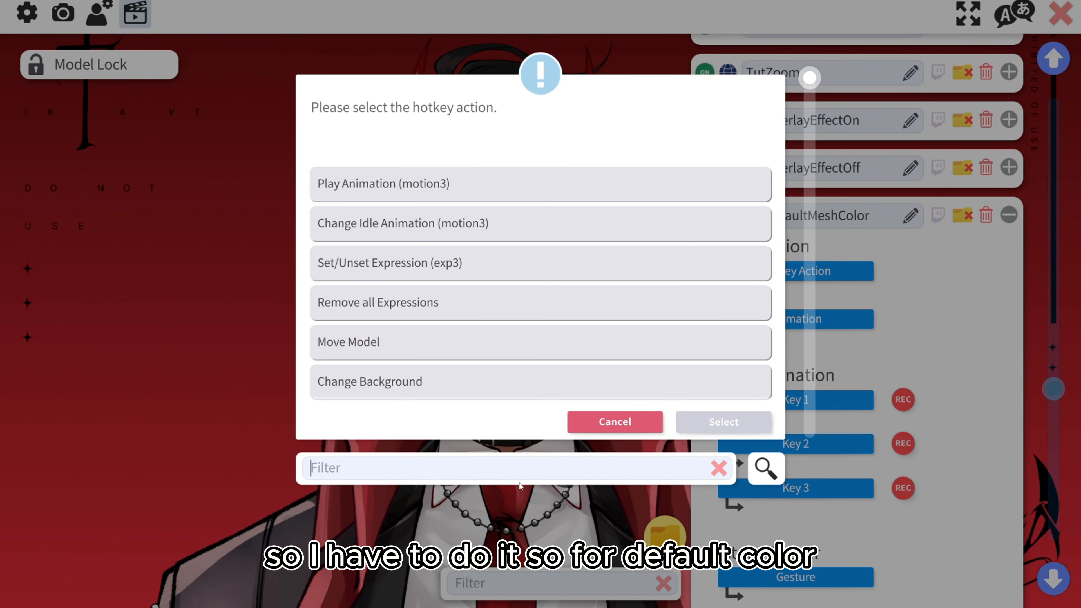
{"action": "left_click", "coordinate": [522, 467]}
{"action": "type", "text": "mesh"}
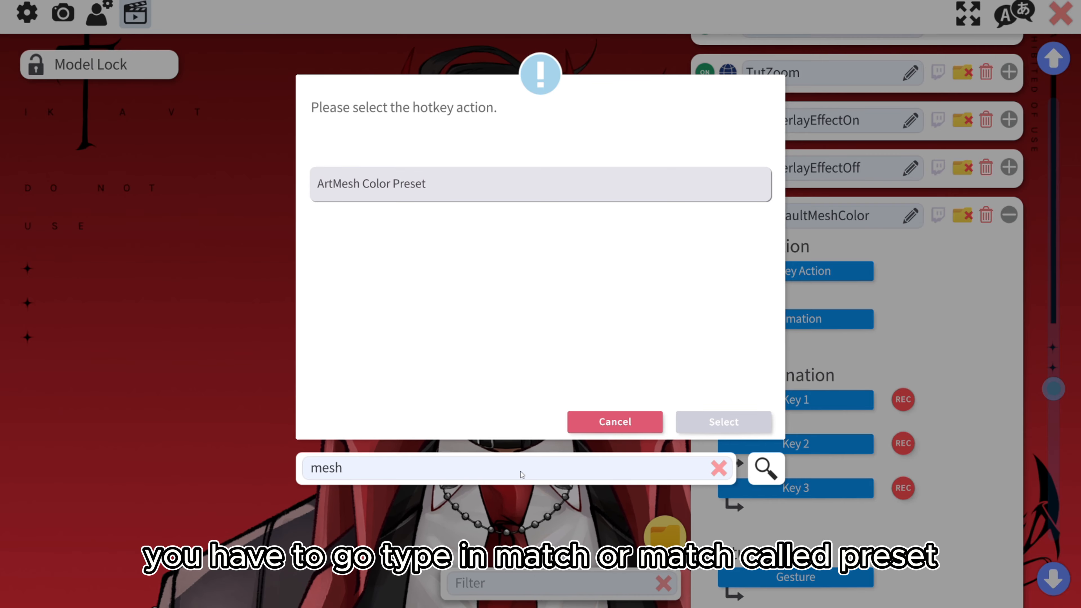
{"action": "left_click", "coordinate": [387, 195]}
{"action": "left_click", "coordinate": [723, 421]}
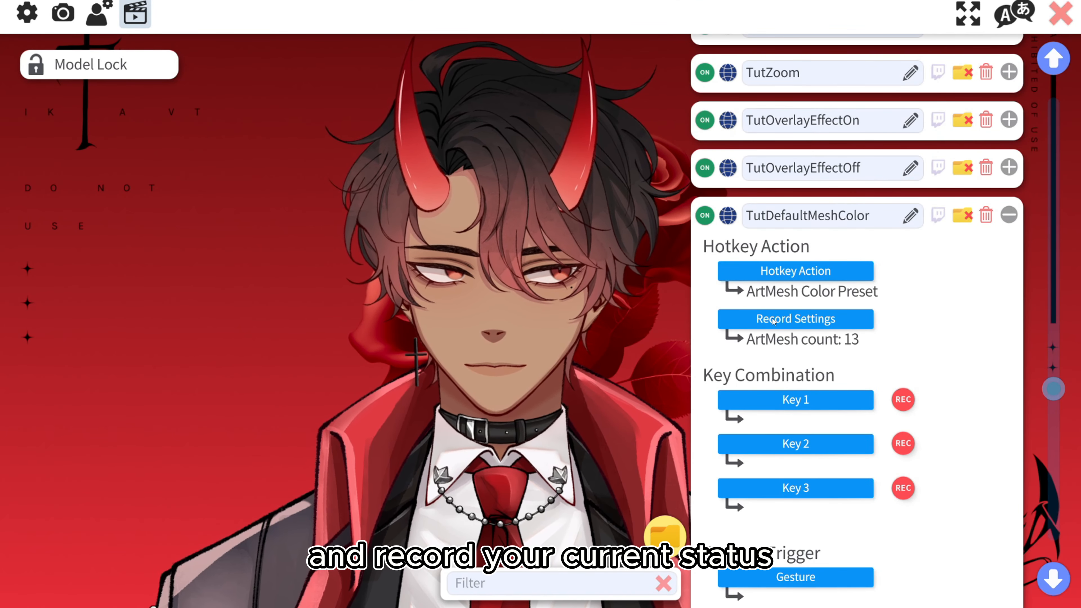
{"action": "left_click", "coordinate": [1009, 216]}
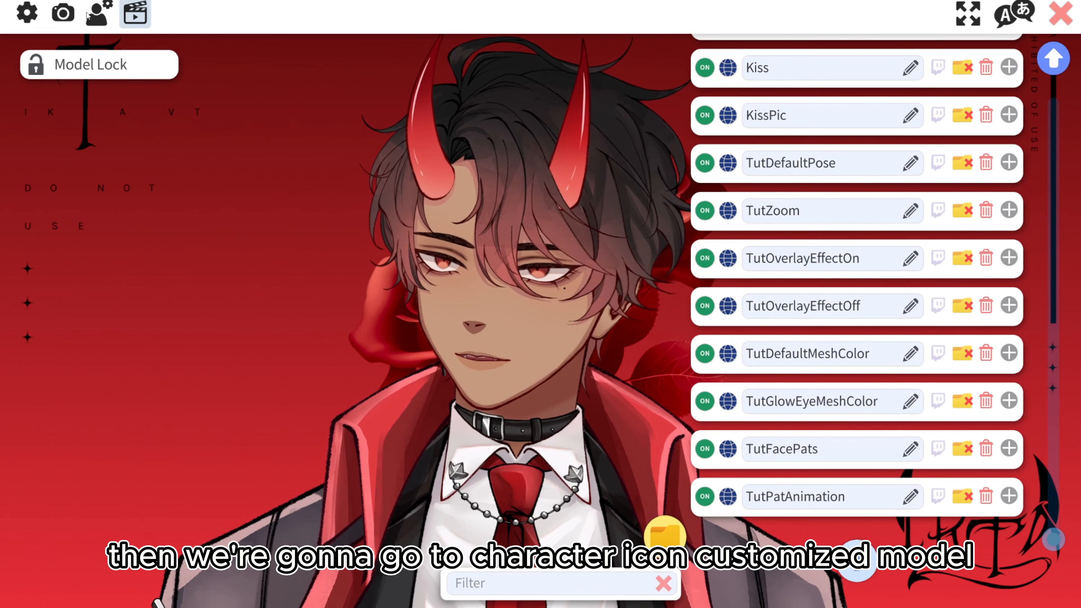
Step: Open the model customization for multiply/screen color of ArtMeshes
{"action": "left_click", "coordinate": [96, 17]}
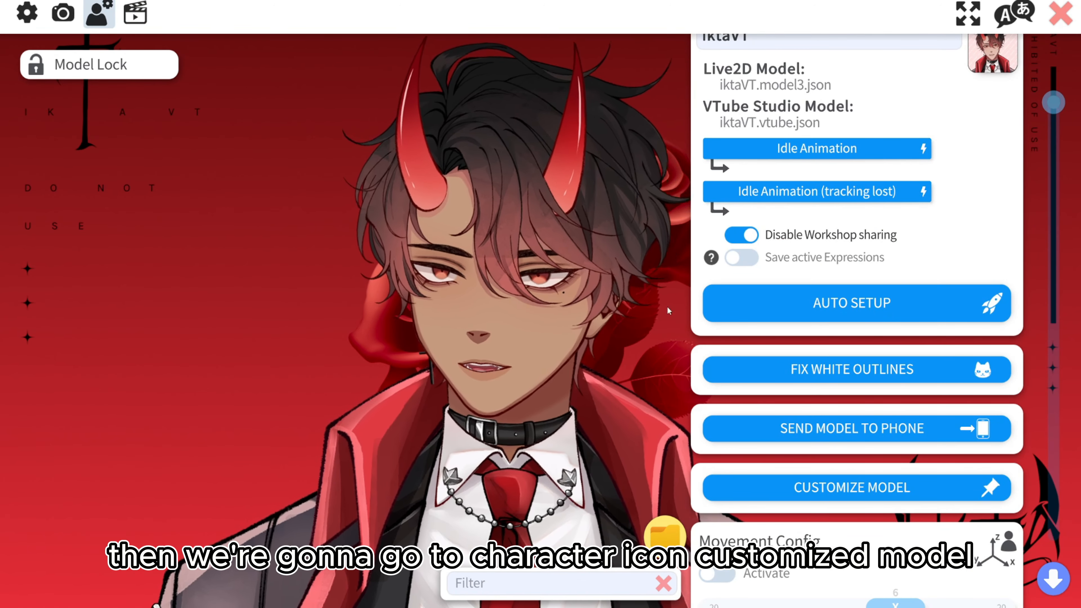
{"action": "left_click", "coordinate": [906, 488]}
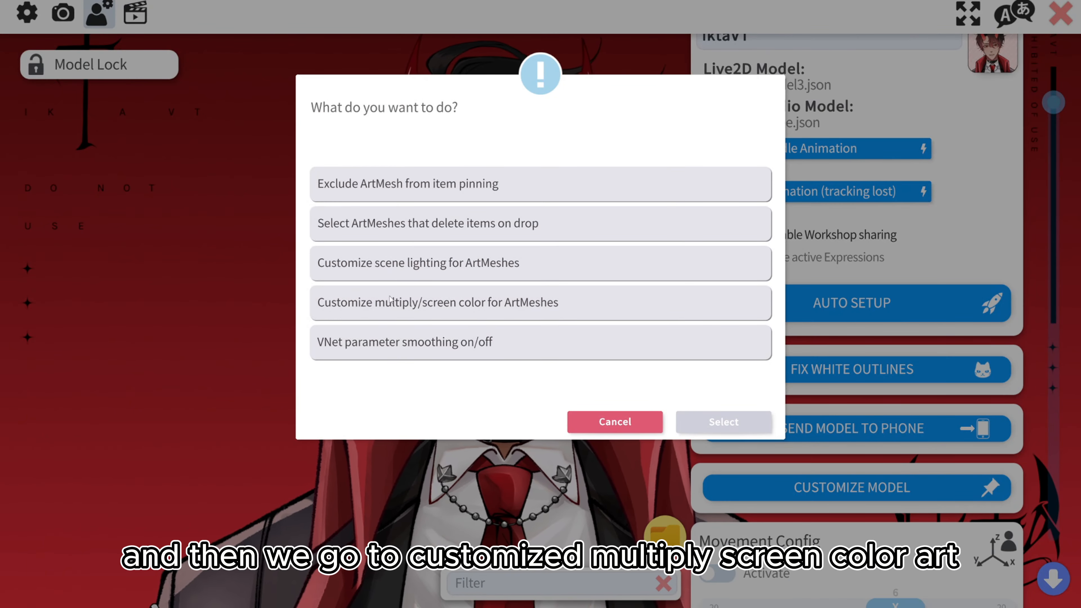
{"action": "left_click", "coordinate": [384, 316]}
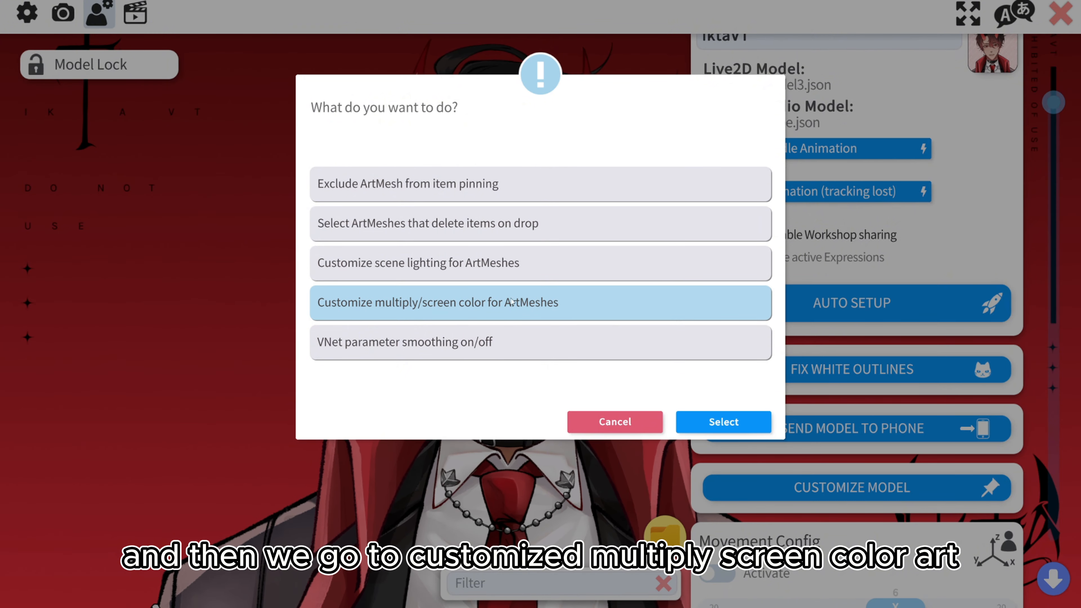
{"action": "left_click", "coordinate": [529, 305]}
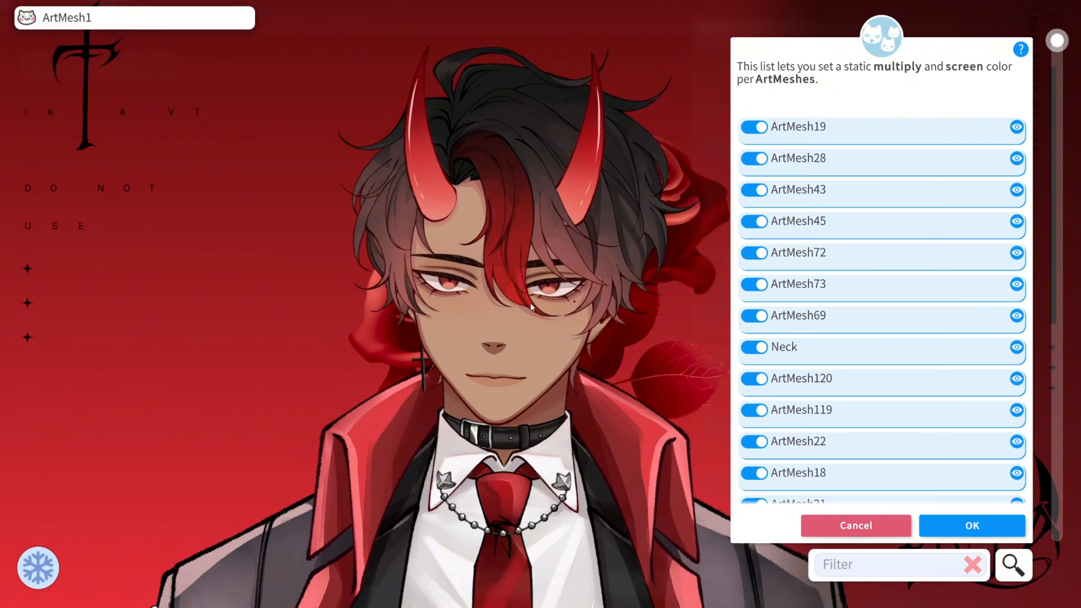
Step: Filter the ArtMesh list to the model's eye, then enable ArtMesh127 with multiply color #FF0000
{"action": "left_click", "coordinate": [506, 391]}
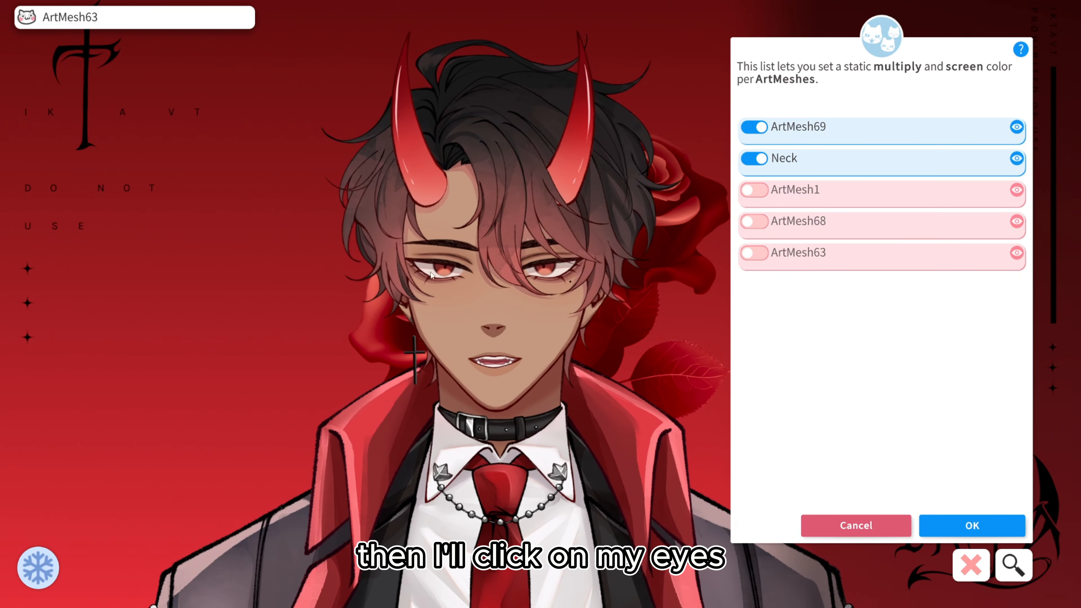
{"action": "left_click", "coordinate": [440, 276]}
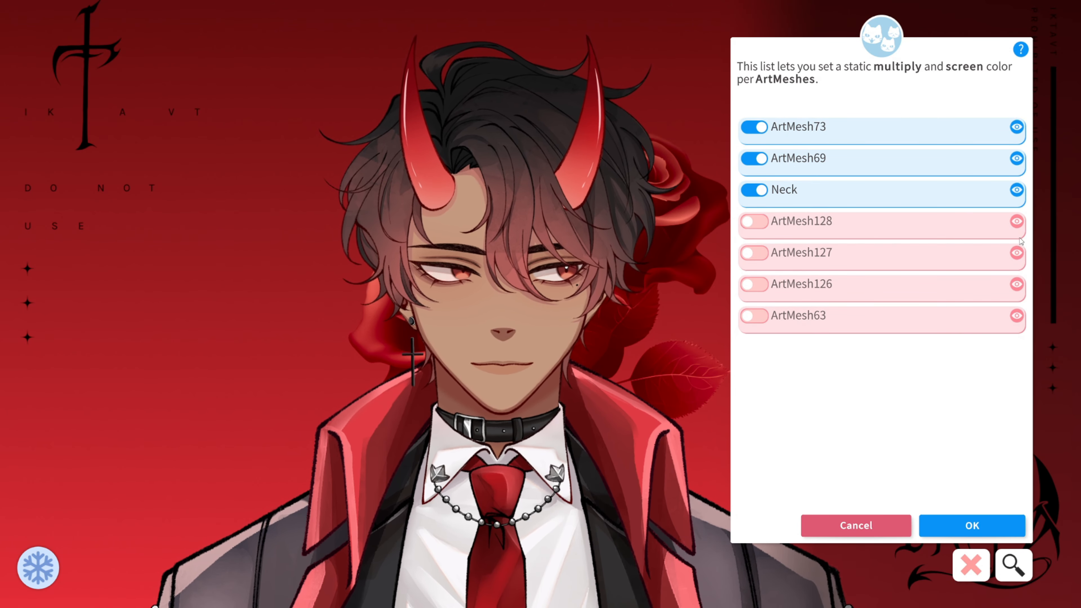
{"action": "left_click", "coordinate": [817, 255]}
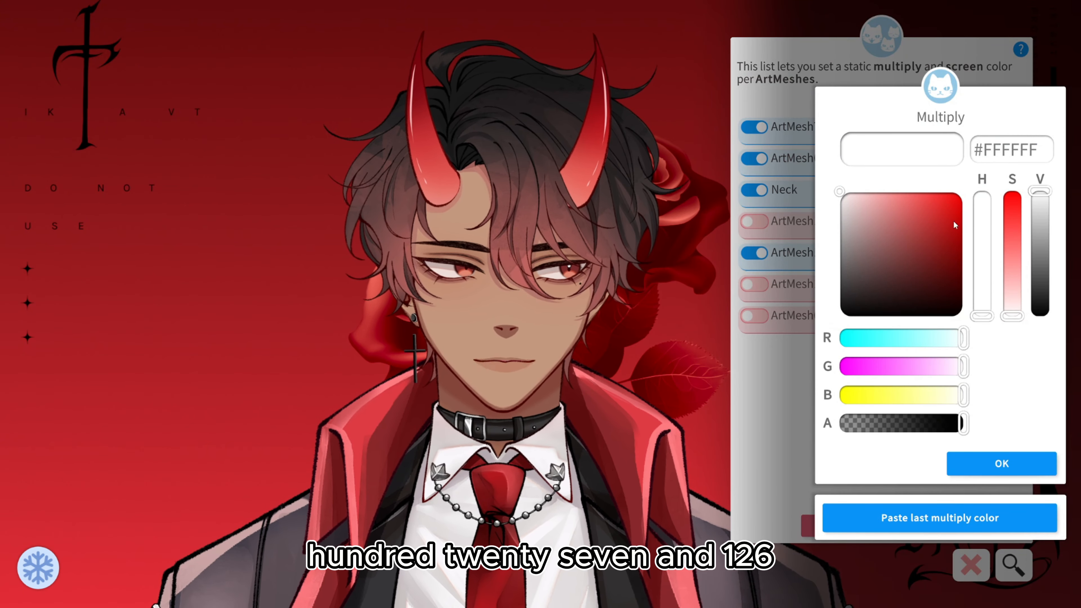
{"action": "left_click_drag", "start_coordinate": [877, 204], "coordinate": [1051, 186]}
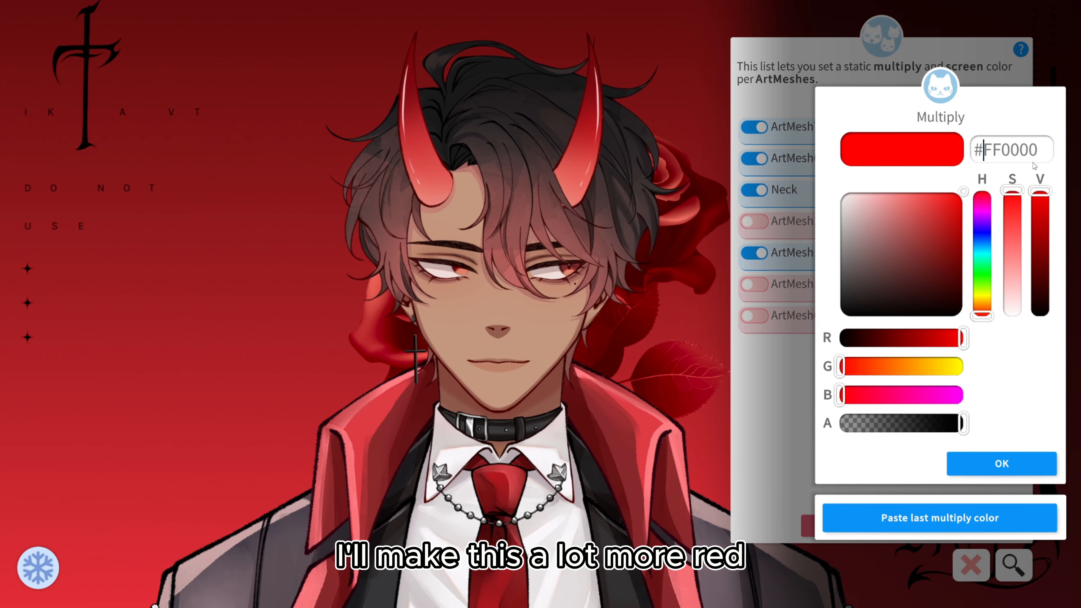
{"action": "left_click", "coordinate": [1017, 466]}
{"action": "left_click", "coordinate": [1016, 466]}
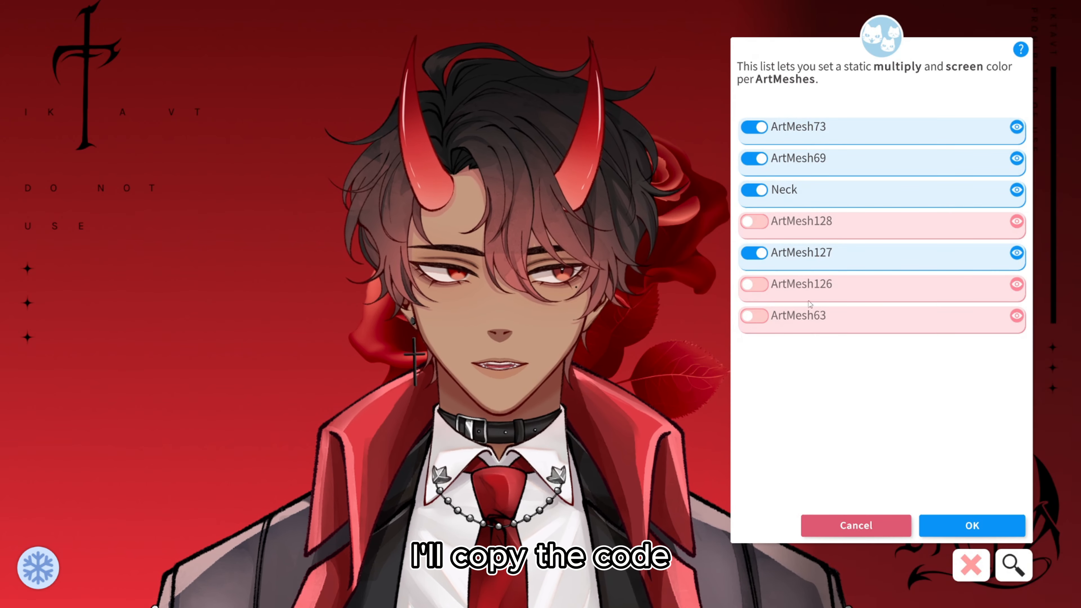
Step: Enable ArtMesh126 with multiply color #FF0000 and accept #000000 as its screen color
{"action": "left_click", "coordinate": [768, 286]}
{"action": "type", "text": "#FF0000"}
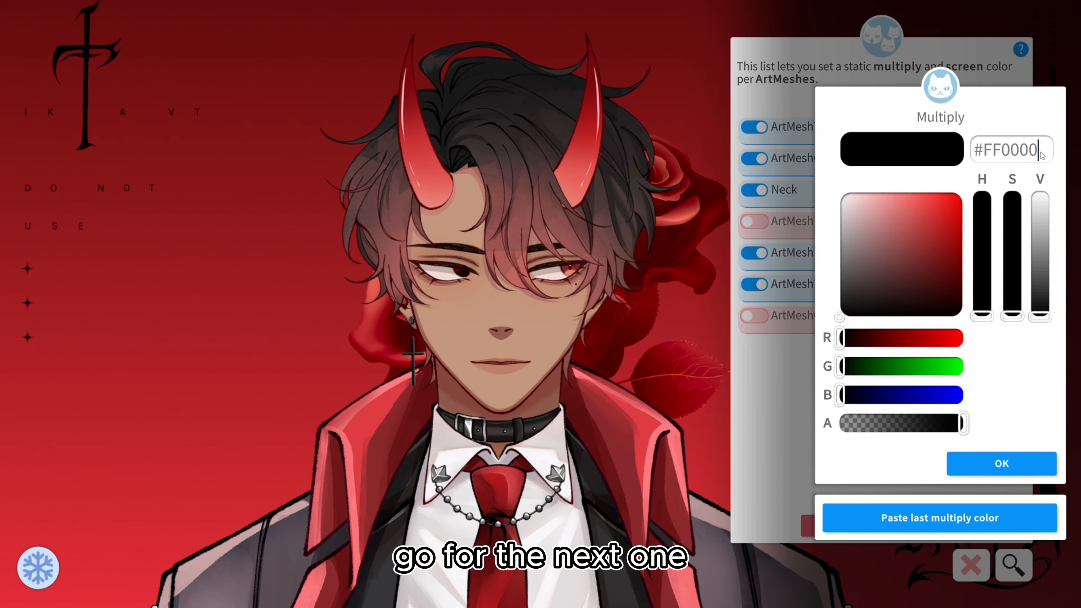
{"action": "key", "text": "Return"}
{"action": "left_click", "coordinate": [996, 466]}
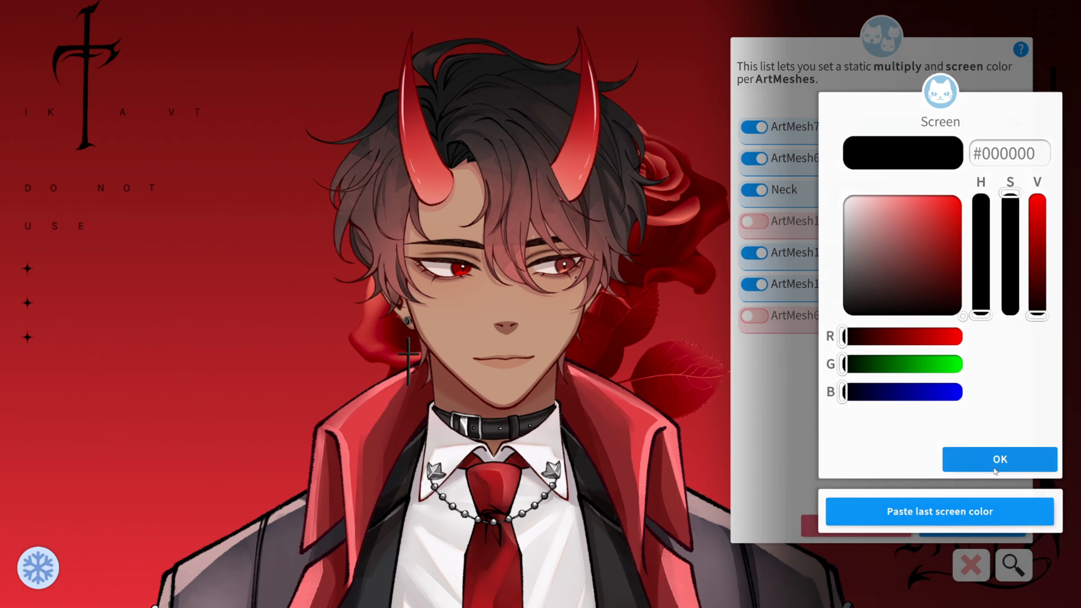
{"action": "left_click", "coordinate": [996, 460]}
Step: Filter the ArtMesh list to the model's other eye, then enable ArtMesh55 with multiply color #FF0000 and screen color #000000
{"action": "left_click", "coordinate": [550, 279]}
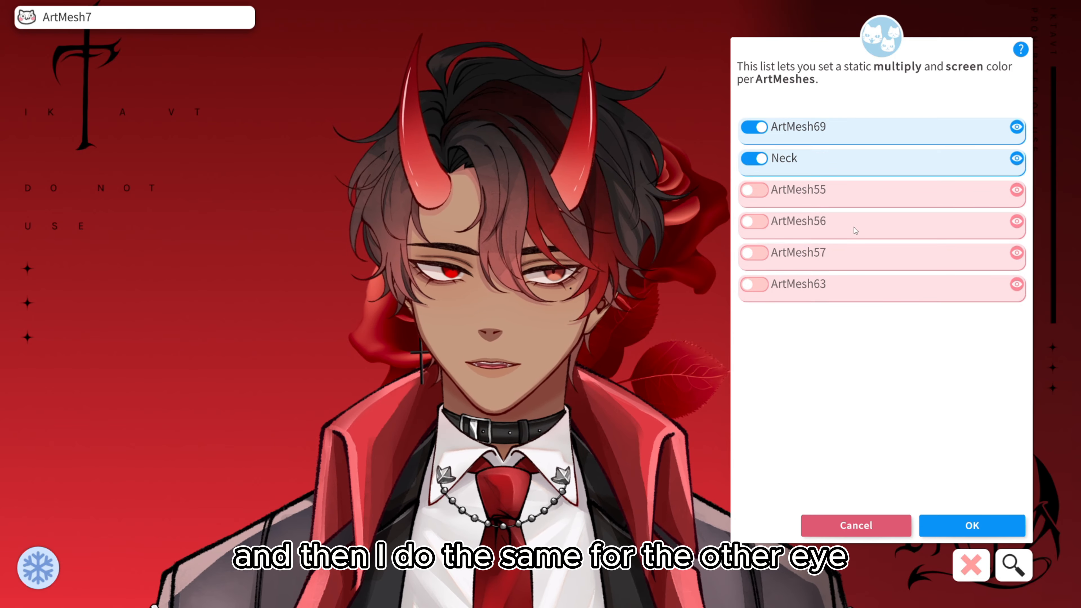
{"action": "left_click", "coordinate": [756, 190]}
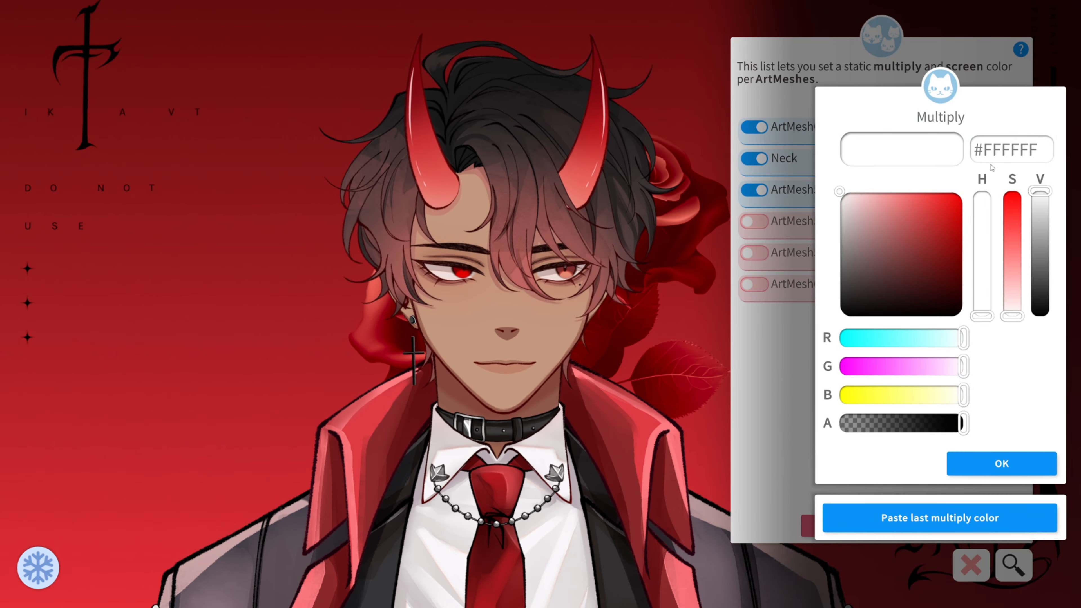
{"action": "left_click", "coordinate": [998, 164]}
{"action": "type", "text": "#FF0000"}
{"action": "key", "text": "Return"}
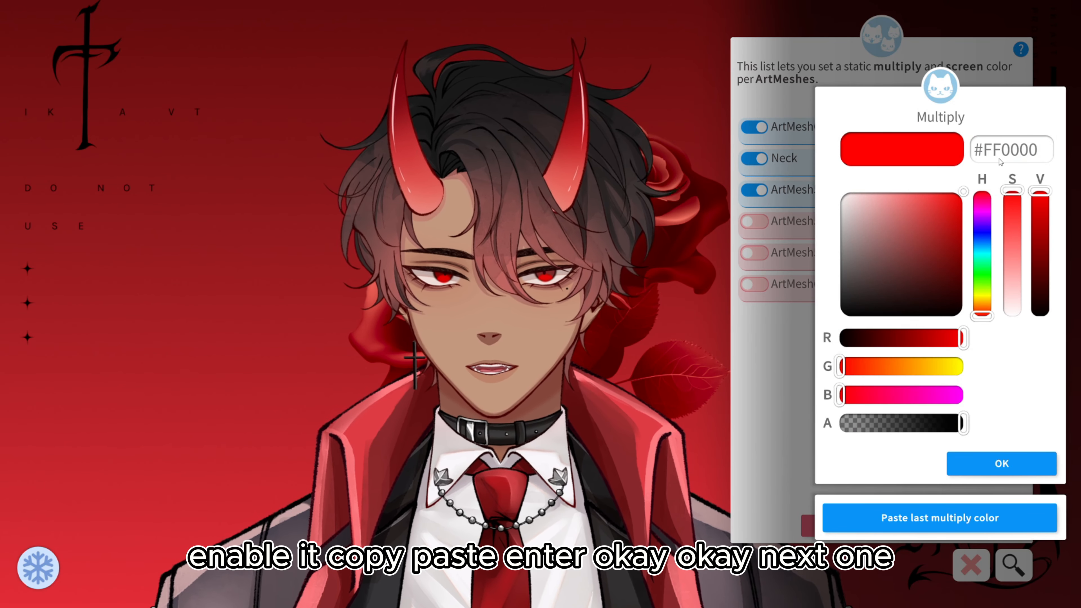
{"action": "left_click", "coordinate": [998, 466]}
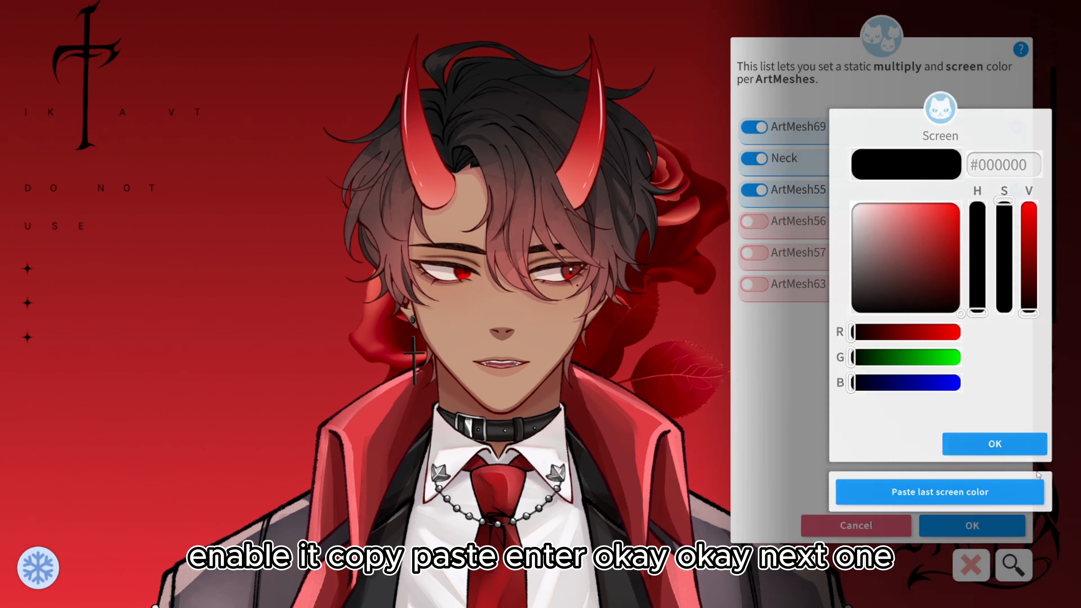
{"action": "left_click", "coordinate": [995, 463]}
Step: Enable ArtMesh56 with multiply color #FF0000, accept its screen color, and apply the ArtMesh color customization
{"action": "left_click", "coordinate": [755, 222]}
{"action": "type", "text": "#FF0000"}
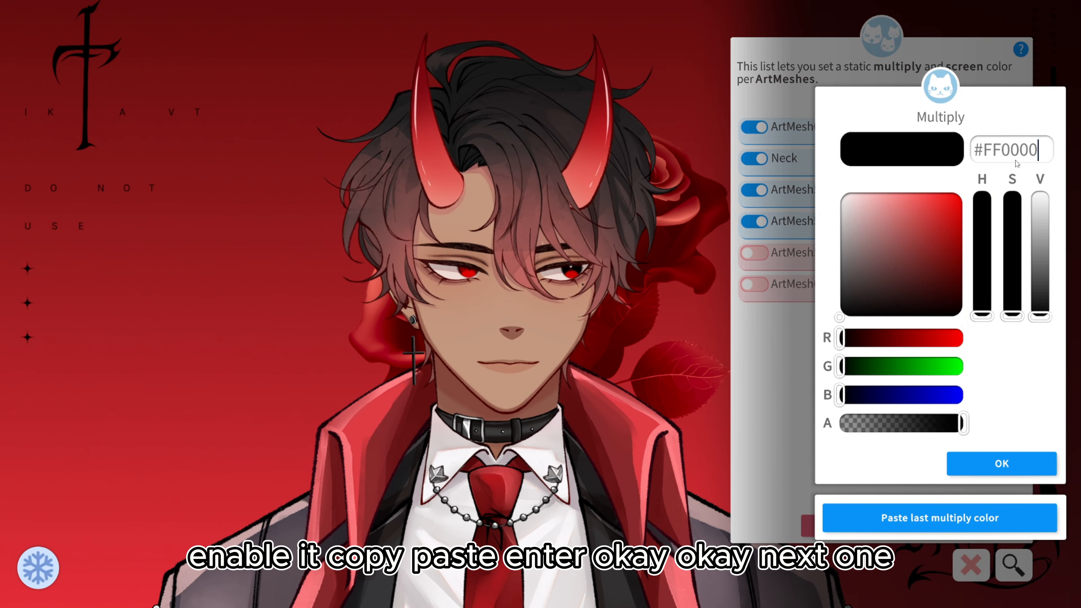
{"action": "key", "text": "Return"}
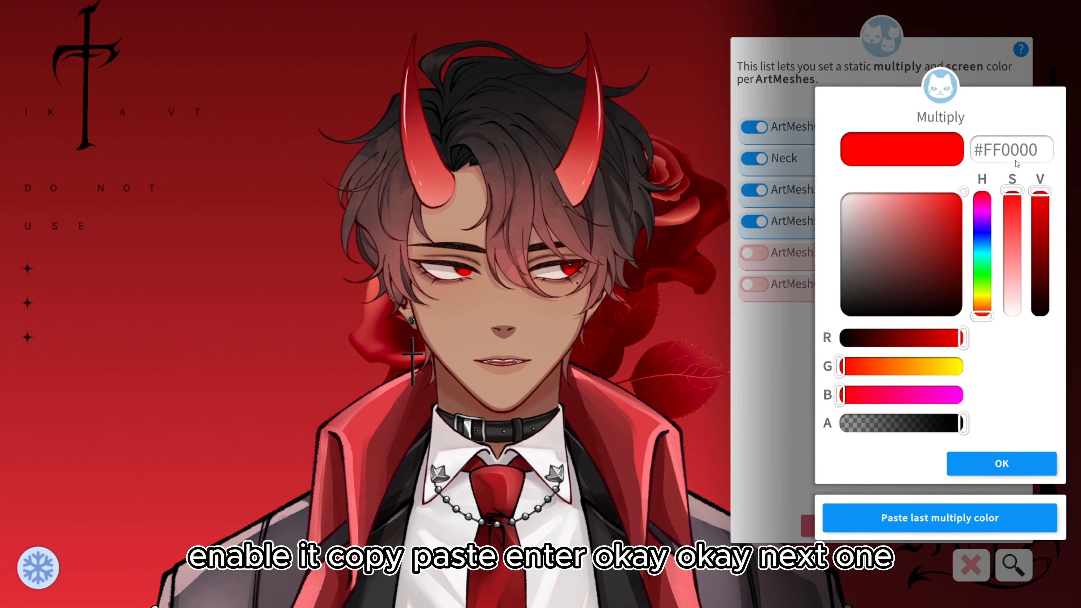
{"action": "left_click", "coordinate": [1007, 464]}
{"action": "left_click", "coordinate": [1006, 460]}
{"action": "left_click", "coordinate": [970, 526]}
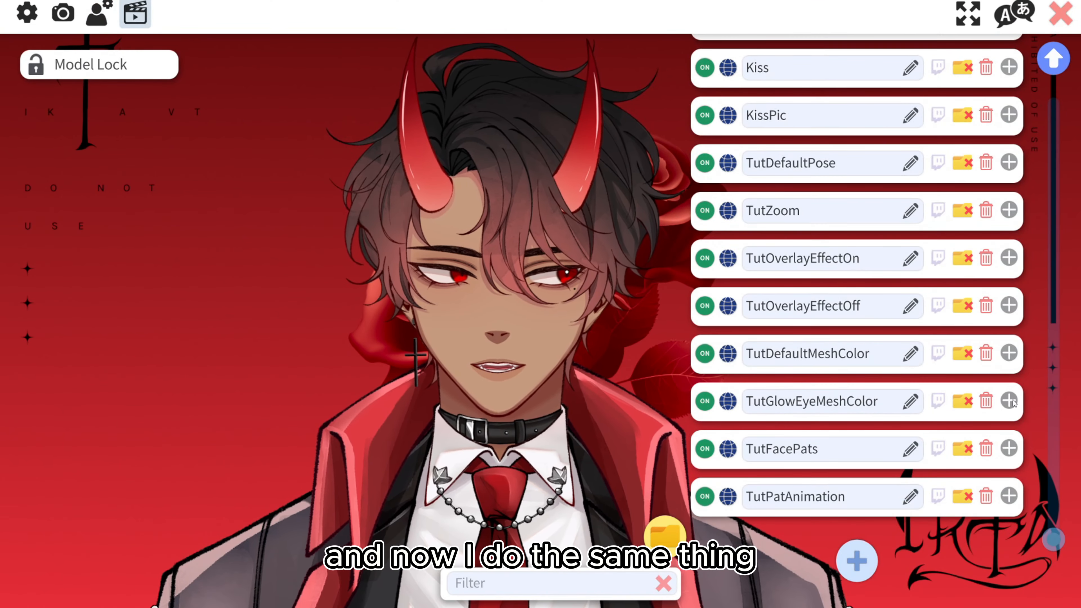
Step: Set the TutGlowEyeMeshColor hotkey's action to ArtMesh Color Preset and record the model's current red-eye mesh colors
{"action": "left_click", "coordinate": [1009, 400]}
{"action": "left_click", "coordinate": [792, 352]}
{"action": "type", "text": "art"}
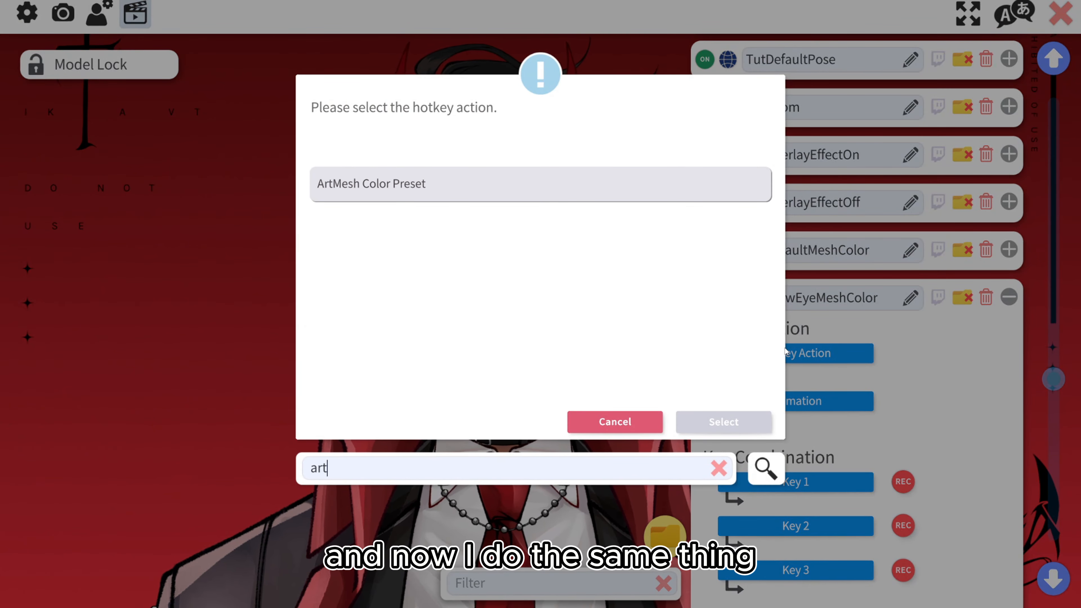
{"action": "left_click", "coordinate": [502, 197]}
{"action": "left_click", "coordinate": [724, 421]}
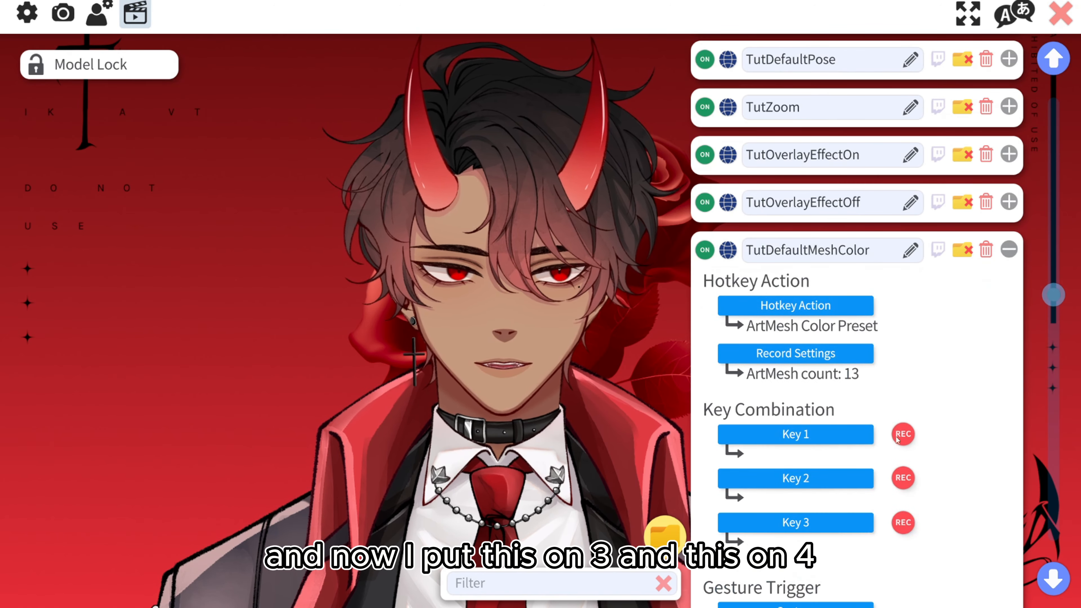
Step: Assign numpad 3 as the first key of TutDefaultMeshColor and numpad 4 as the first key of TutGlowEyeMeshColor
{"action": "left_click", "coordinate": [902, 435]}
{"action": "key", "text": "KP_3"}
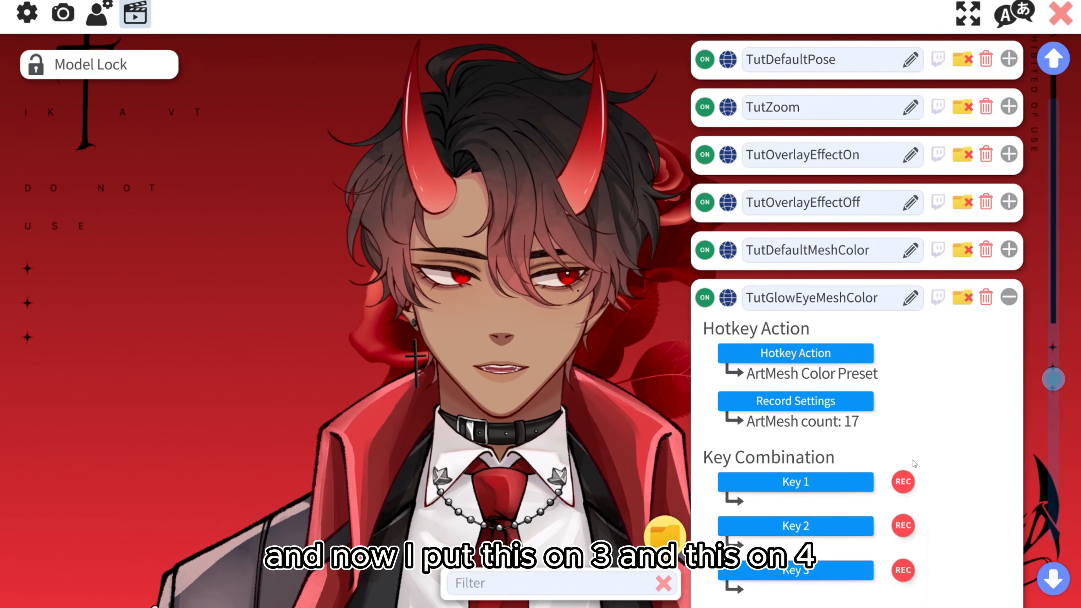
{"action": "left_click", "coordinate": [903, 481]}
{"action": "key", "text": "KP_4"}
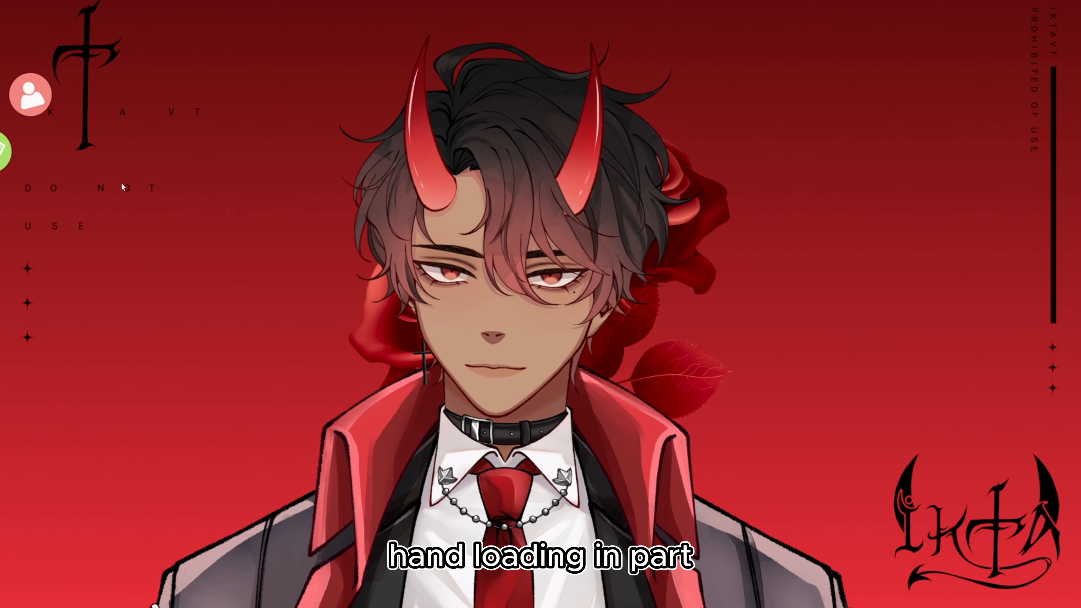
Step: Load the animated hand4 item at item order 1 and 15 FPS, pinned to the Live2D model by the chin
{"action": "left_click", "coordinate": [76, 152]}
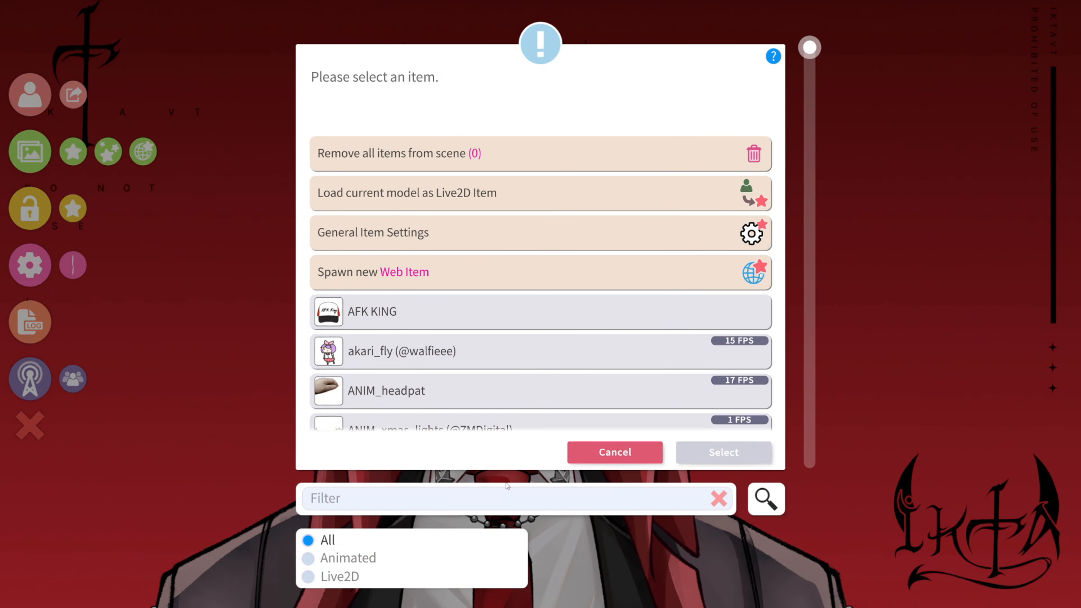
{"action": "type", "text": "hand"}
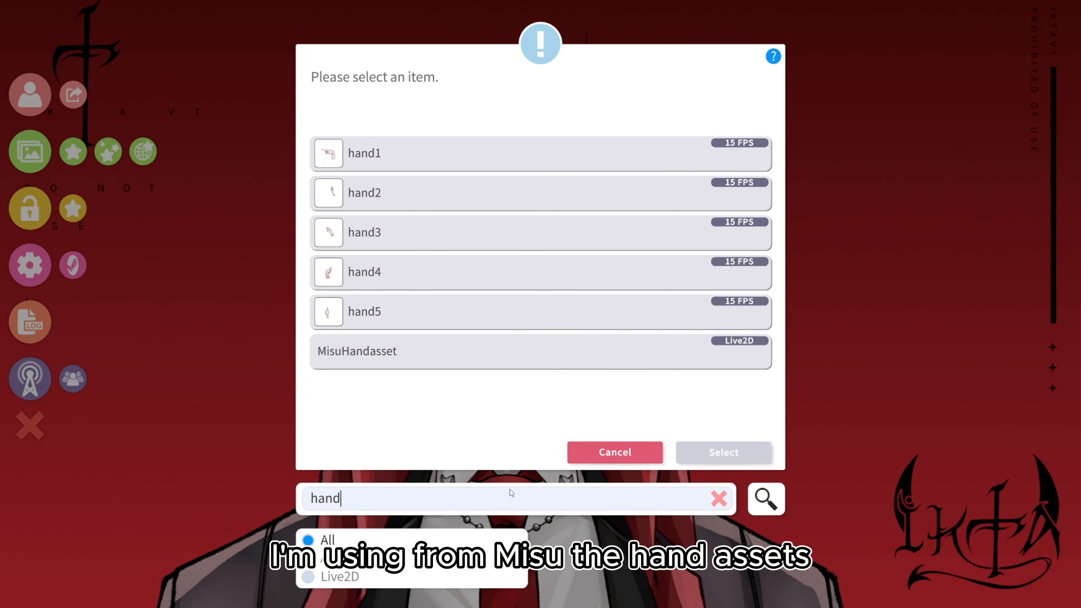
{"action": "double_click", "coordinate": [389, 274]}
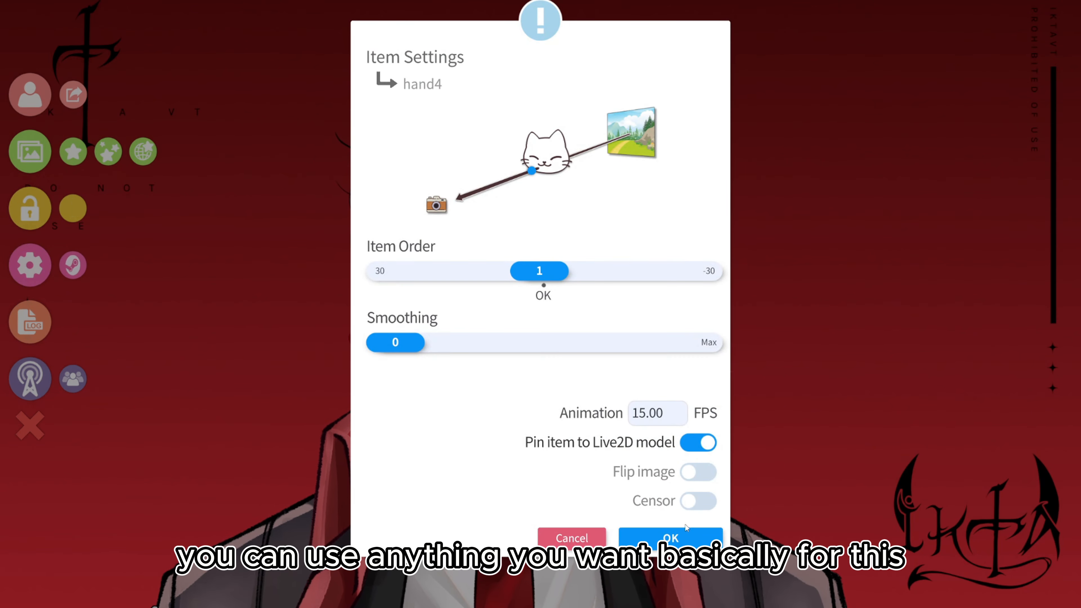
{"action": "left_click", "coordinate": [671, 537]}
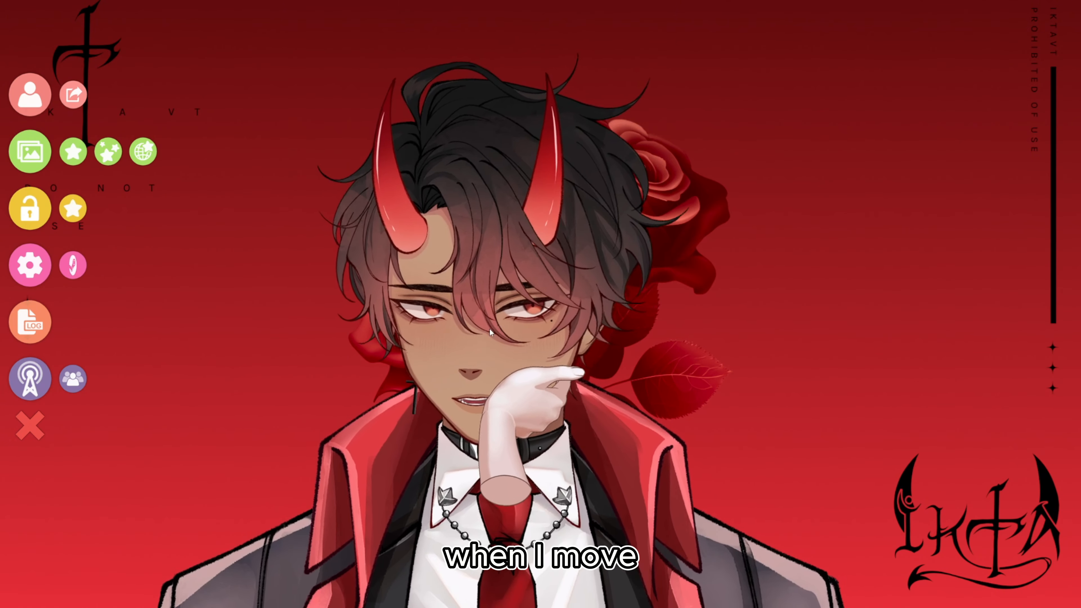
Step: Create and save a new item scene named PatsDeluxe containing the hand4 item
{"action": "left_click", "coordinate": [108, 158]}
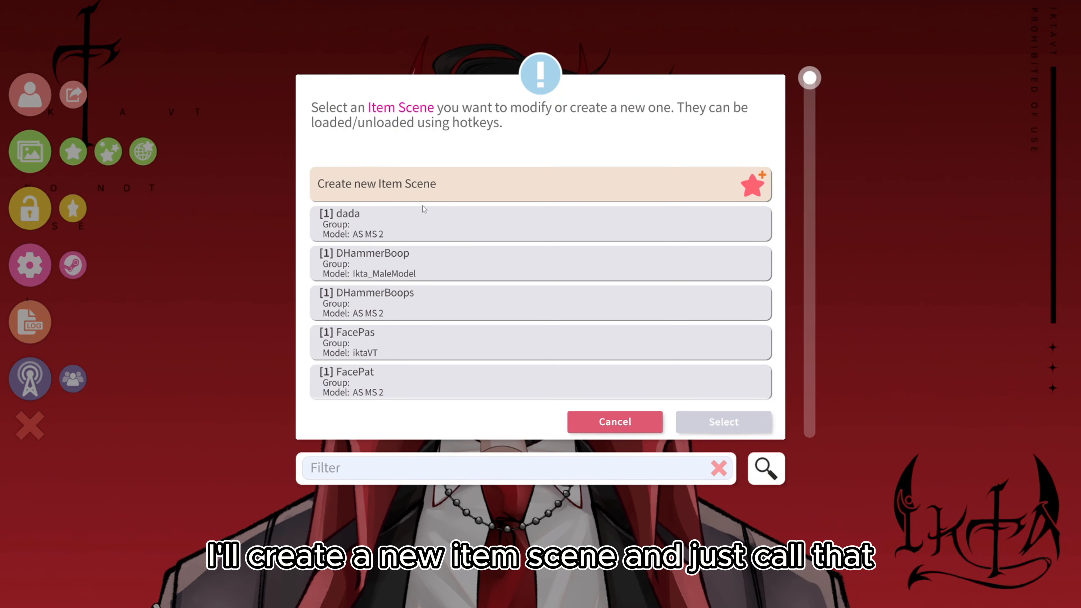
{"action": "left_click", "coordinate": [536, 196]}
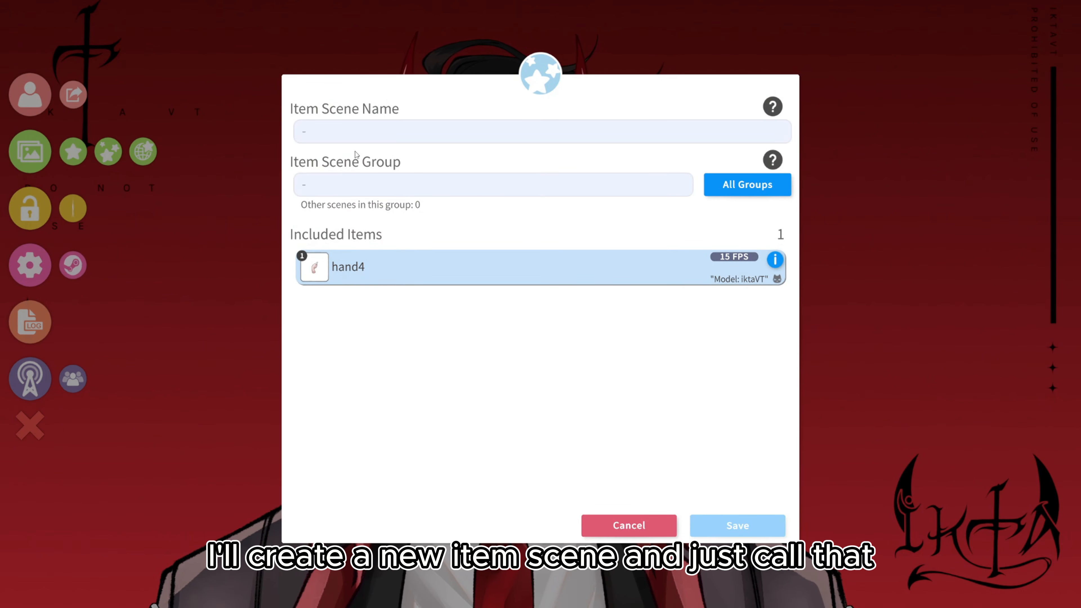
{"action": "left_click", "coordinate": [354, 136]}
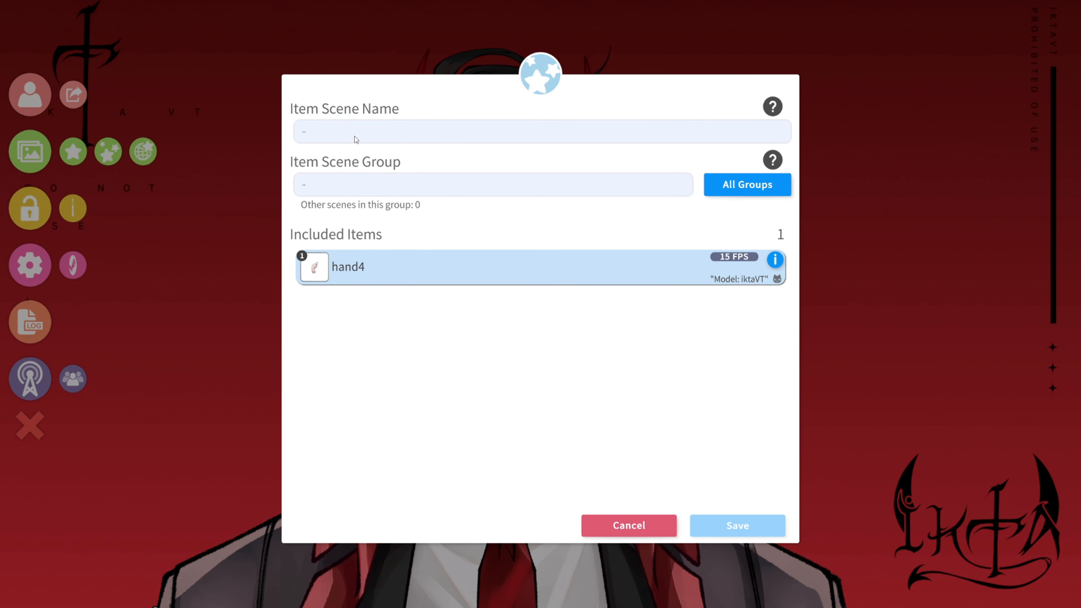
{"action": "type", "text": "PatsDeluxe"}
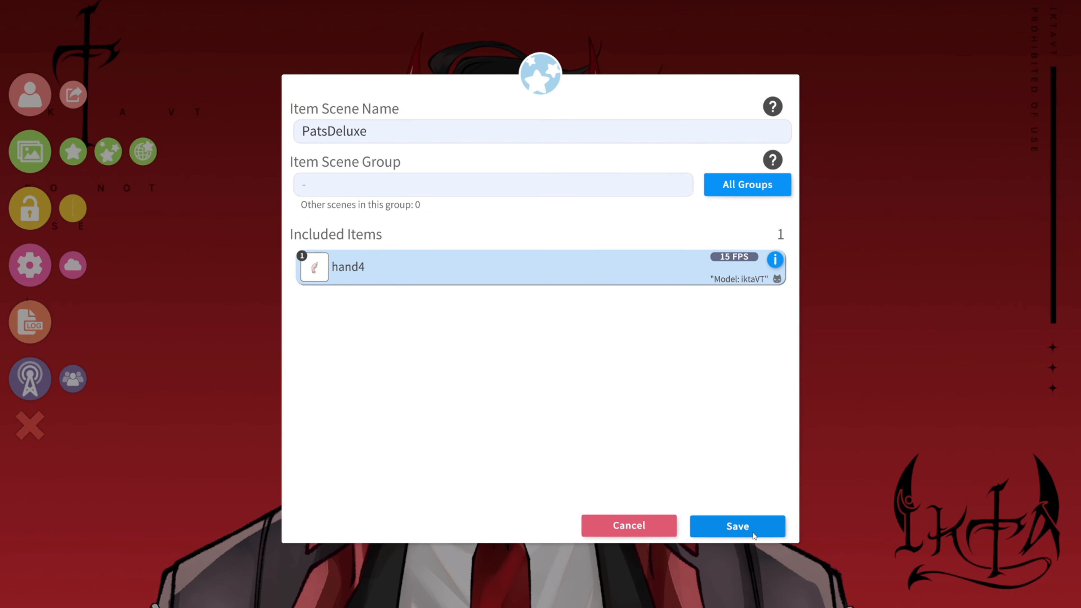
{"action": "left_click", "coordinate": [737, 526]}
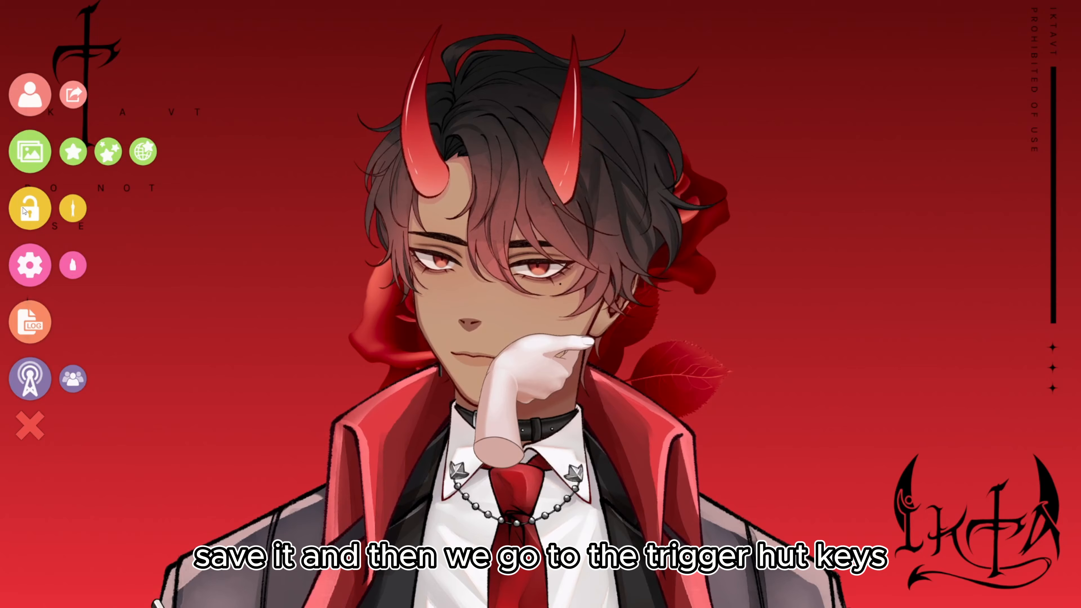
Step: Set the TutFacePats hotkey's action to Toggle Item Scene
{"action": "left_click", "coordinate": [31, 261]}
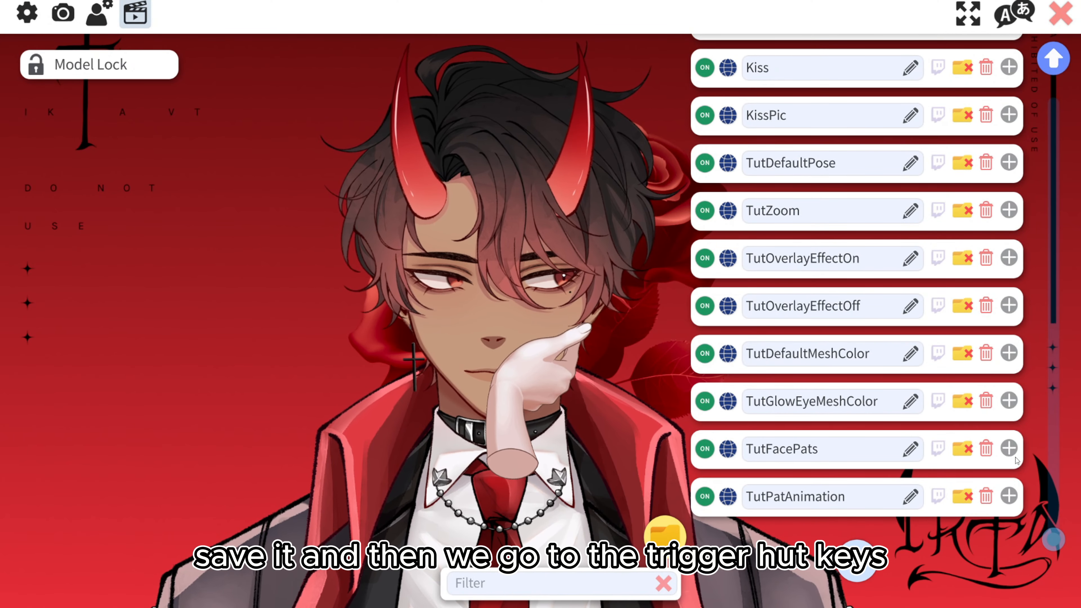
{"action": "left_click", "coordinate": [1008, 448]}
{"action": "scroll", "coordinate": [792, 371], "scroll_direction": "down", "scroll_amount": 3}
{"action": "left_click", "coordinate": [796, 332]}
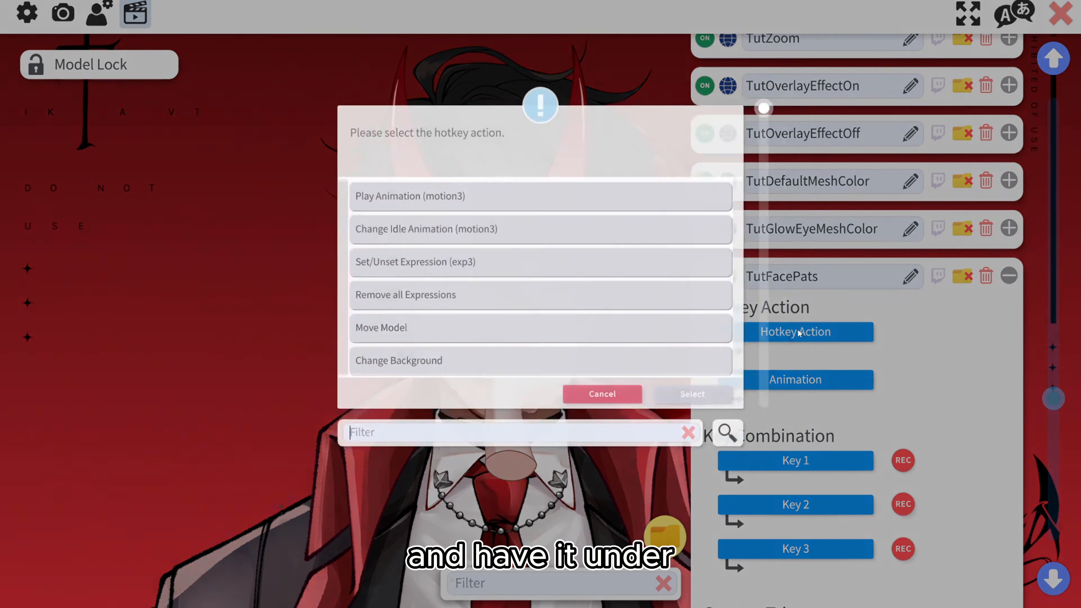
{"action": "type", "text": "load"}
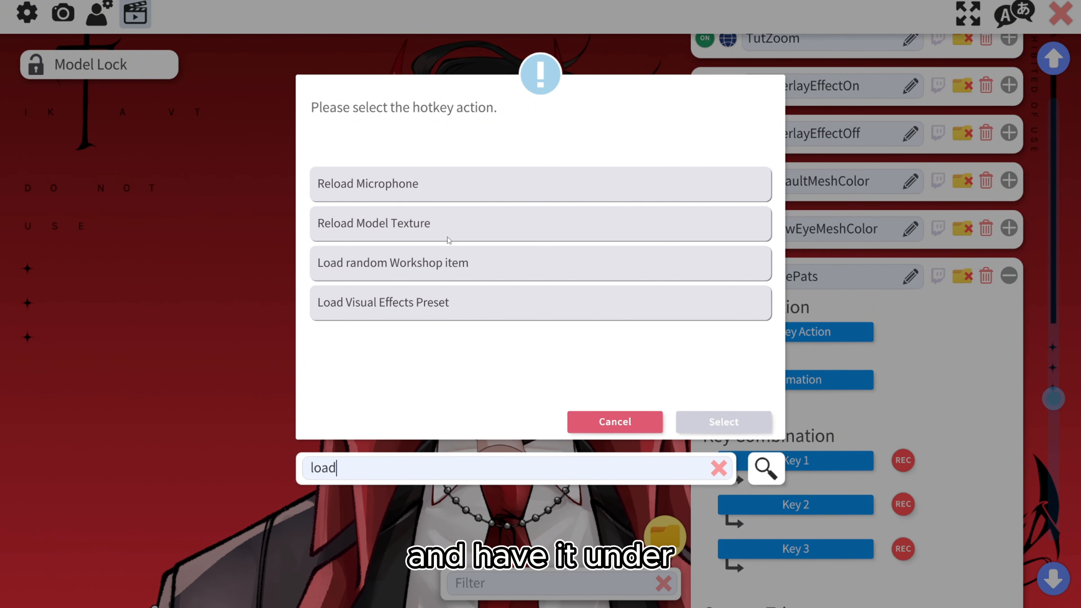
{"action": "key", "text": "BackSpace"}
{"action": "key", "text": "BackSpace"}
{"action": "key", "text": "BackSpace"}
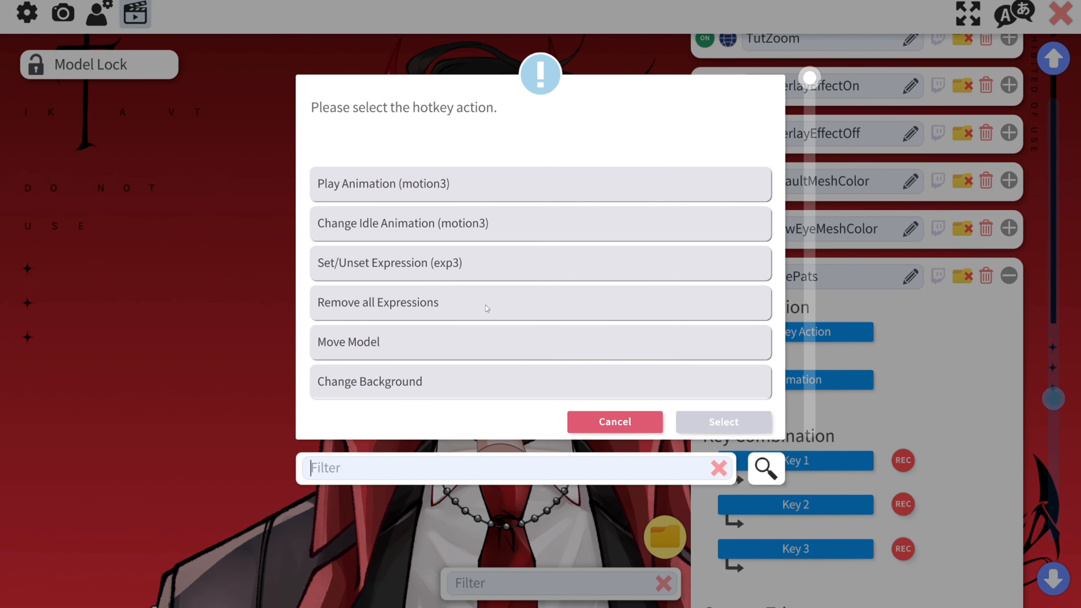
{"action": "type", "text": "sce"}
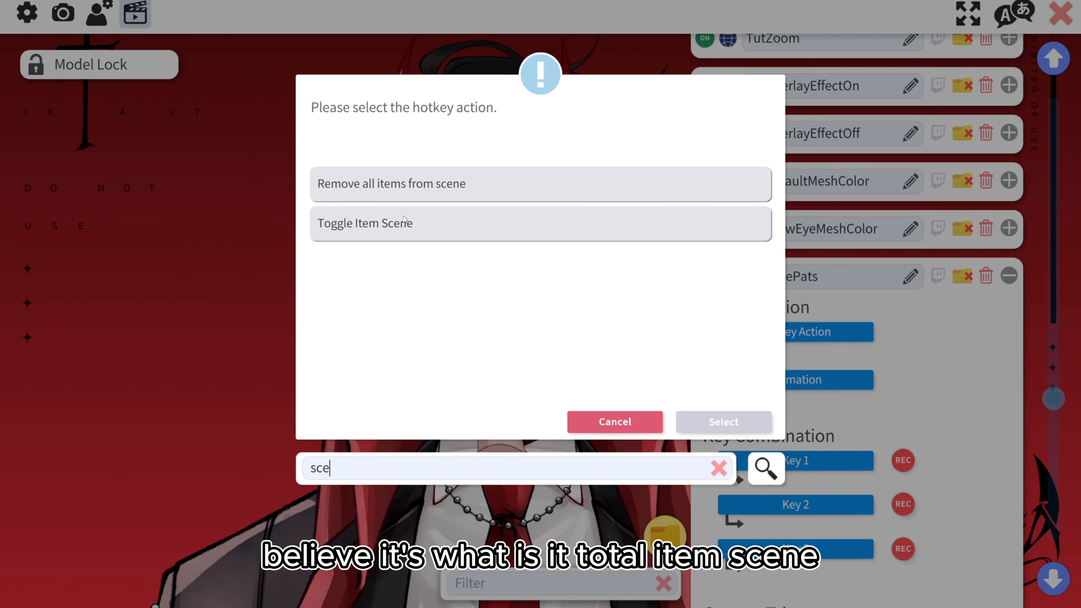
{"action": "double_click", "coordinate": [404, 222]}
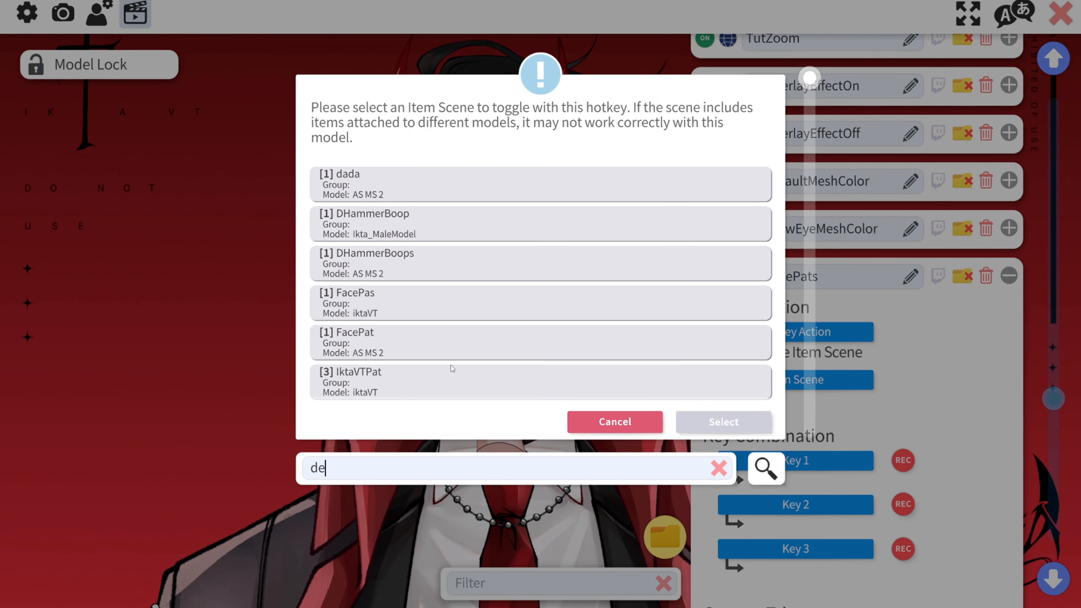
Step: Choose PatsDeluxe as the item scene that TutFacePats toggles
{"action": "type", "text": "delu"}
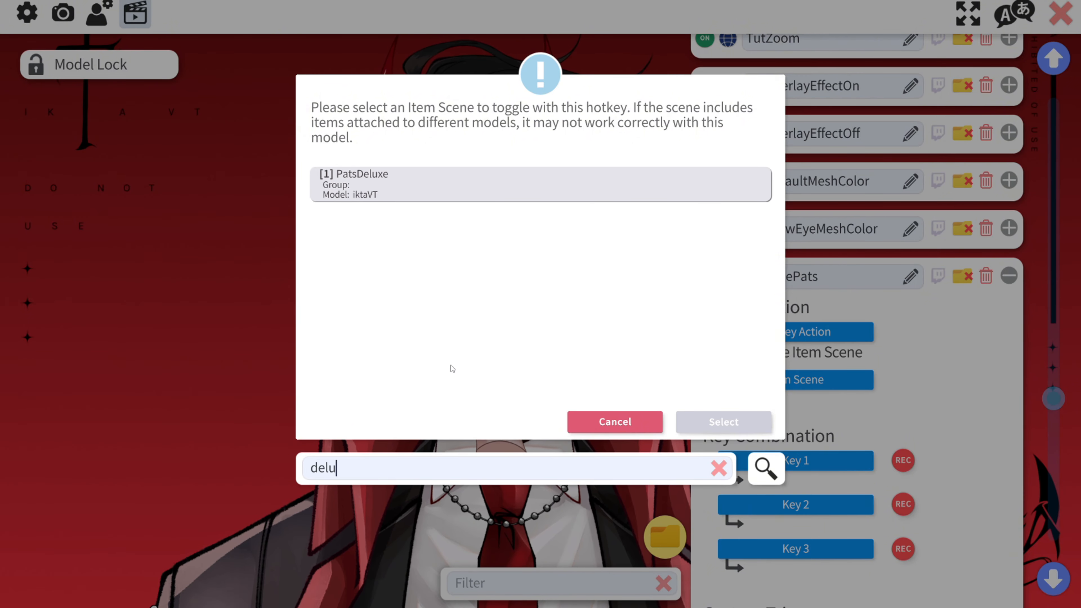
{"action": "left_click", "coordinate": [427, 183]}
{"action": "left_click", "coordinate": [723, 422]}
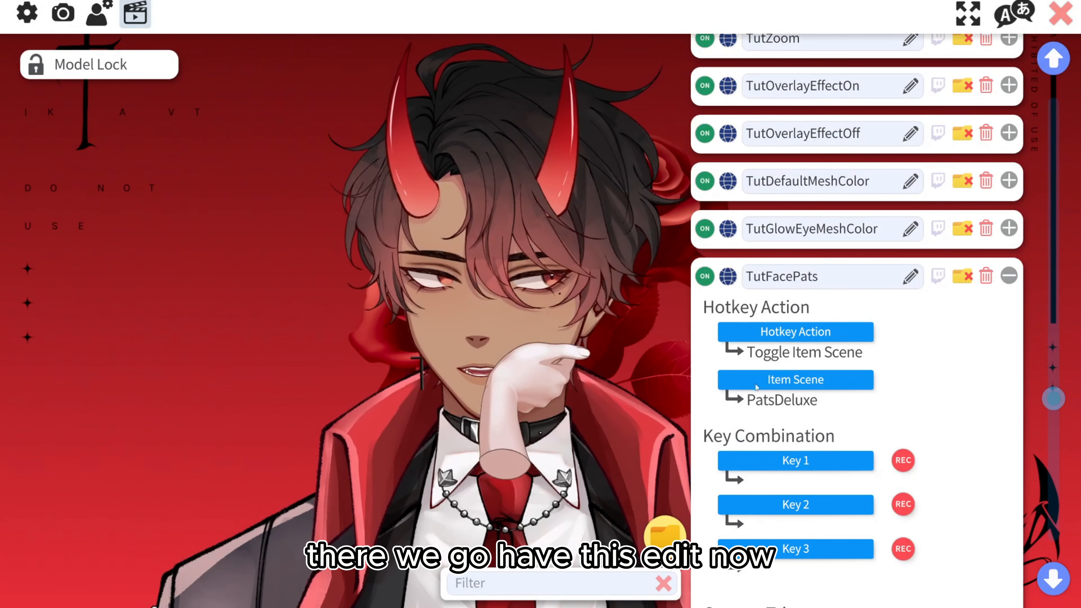
Step: Assign numpad 1 as the first key of TutFacePats and trigger it to test the item scene toggle
{"action": "scroll", "coordinate": [893, 422], "scroll_direction": "down", "scroll_amount": 2}
{"action": "left_click", "coordinate": [903, 391]}
{"action": "key", "text": "KP_1"}
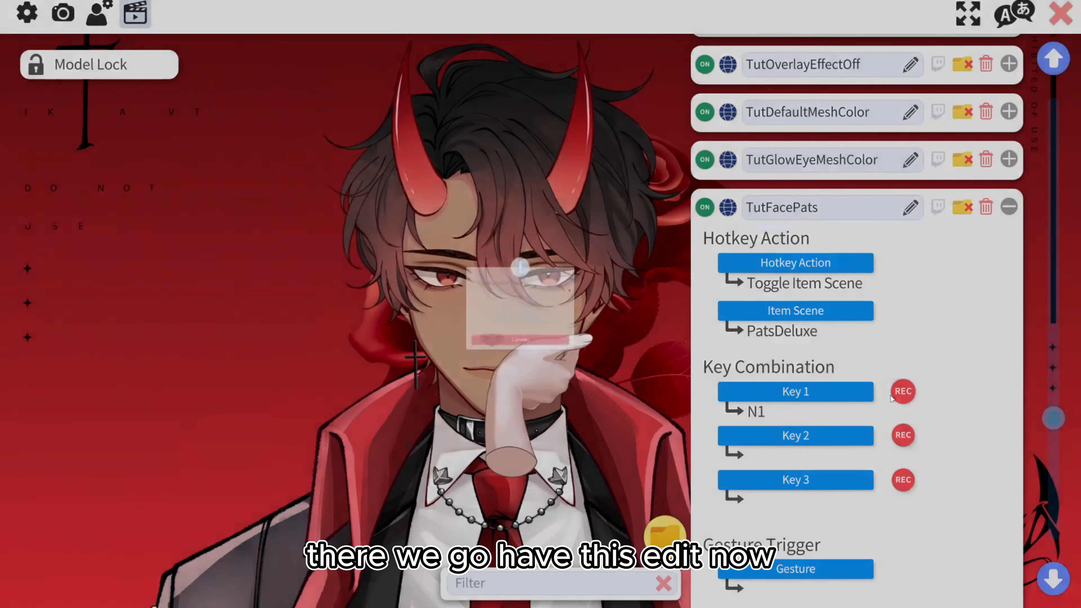
{"action": "key", "text": "KP_1"}
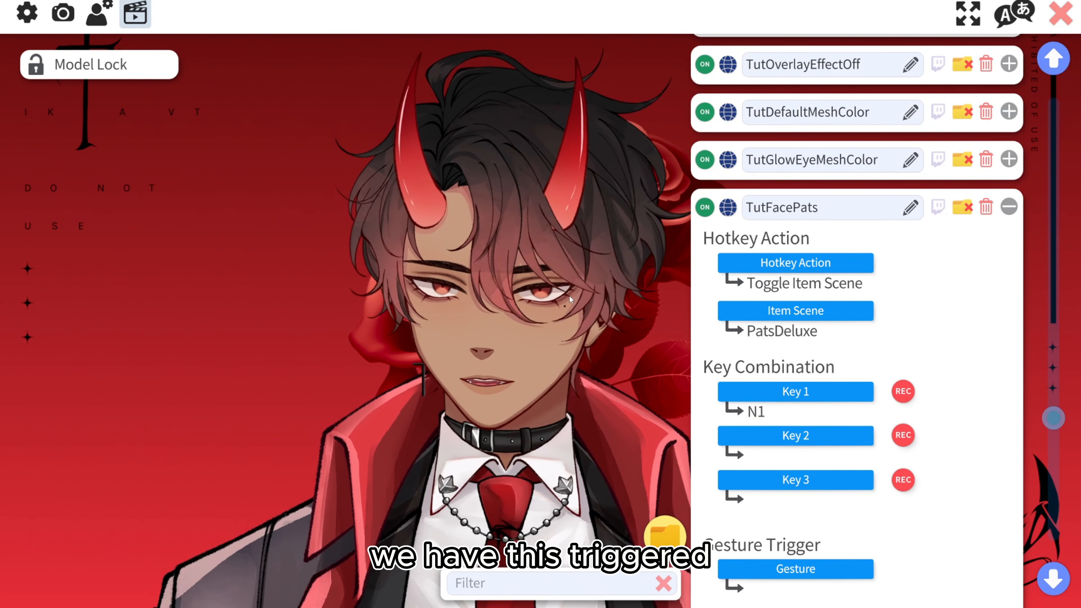
{"action": "scroll", "coordinate": [793, 414], "scroll_direction": "down", "scroll_amount": 4}
{"action": "scroll", "coordinate": [792, 414], "scroll_direction": "down", "scroll_amount": 2}
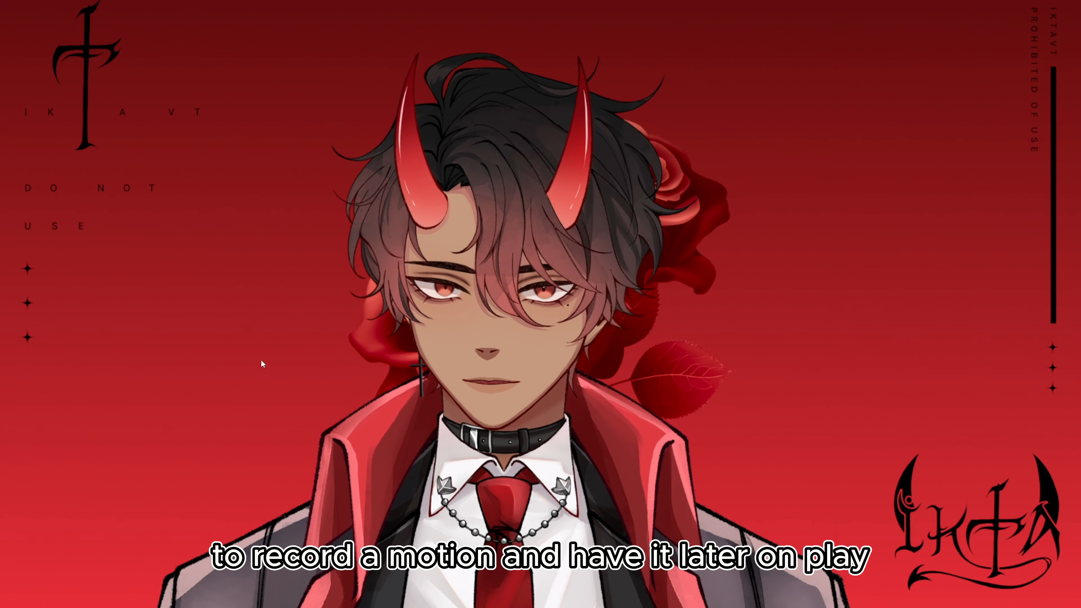
Step: Set the Live2D animation recording length to 6 seconds and record a motion of the model
{"action": "double_click", "coordinate": [256, 354]}
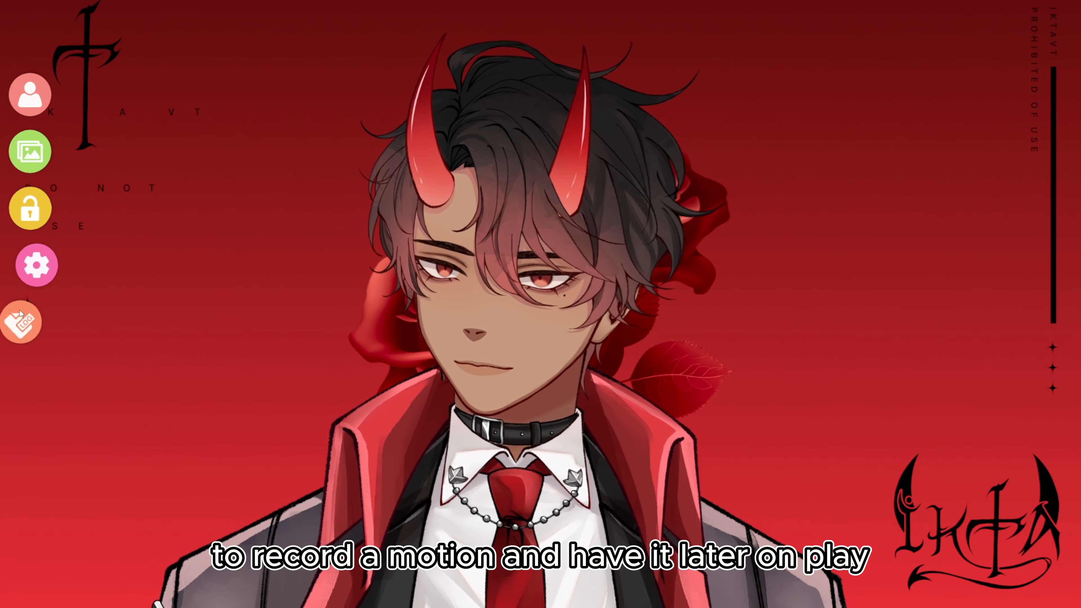
{"action": "left_click", "coordinate": [32, 271]}
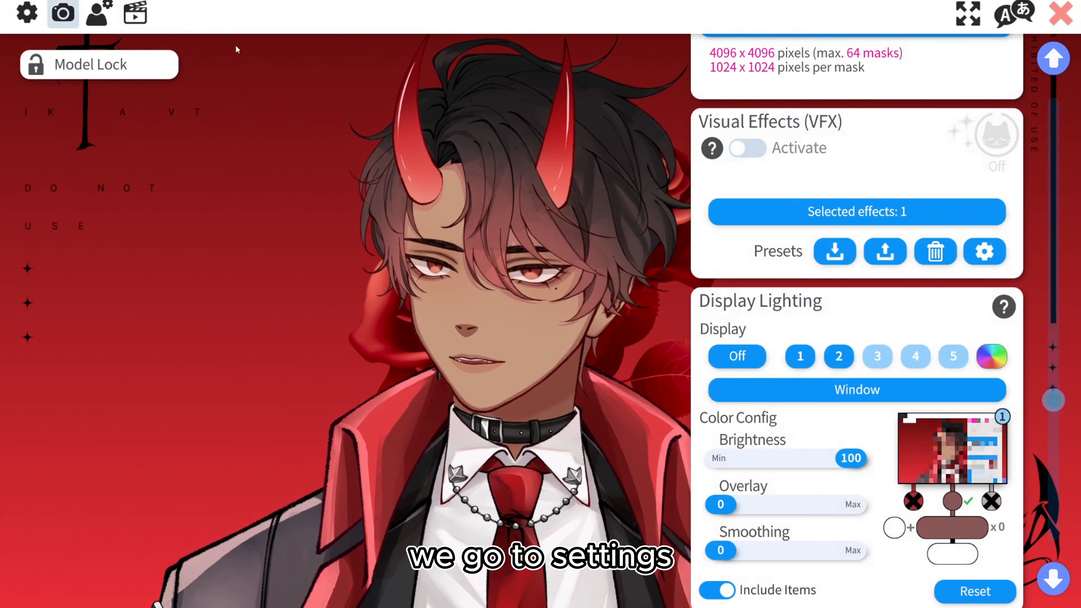
{"action": "scroll", "coordinate": [800, 593], "scroll_direction": "down", "scroll_amount": 15}
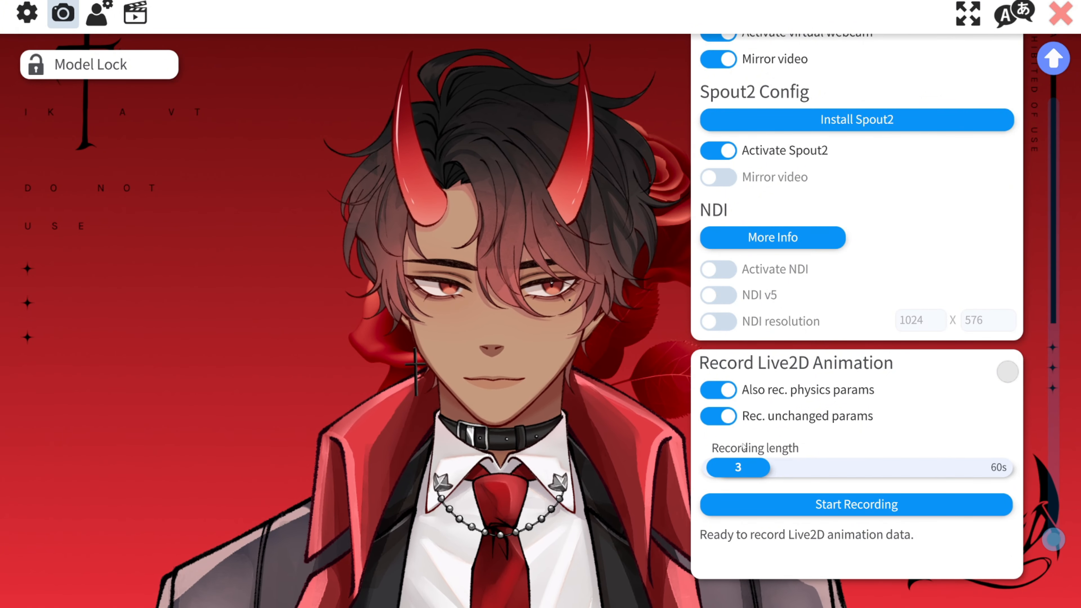
{"action": "left_click_drag", "start_coordinate": [738, 466], "coordinate": [771, 477]}
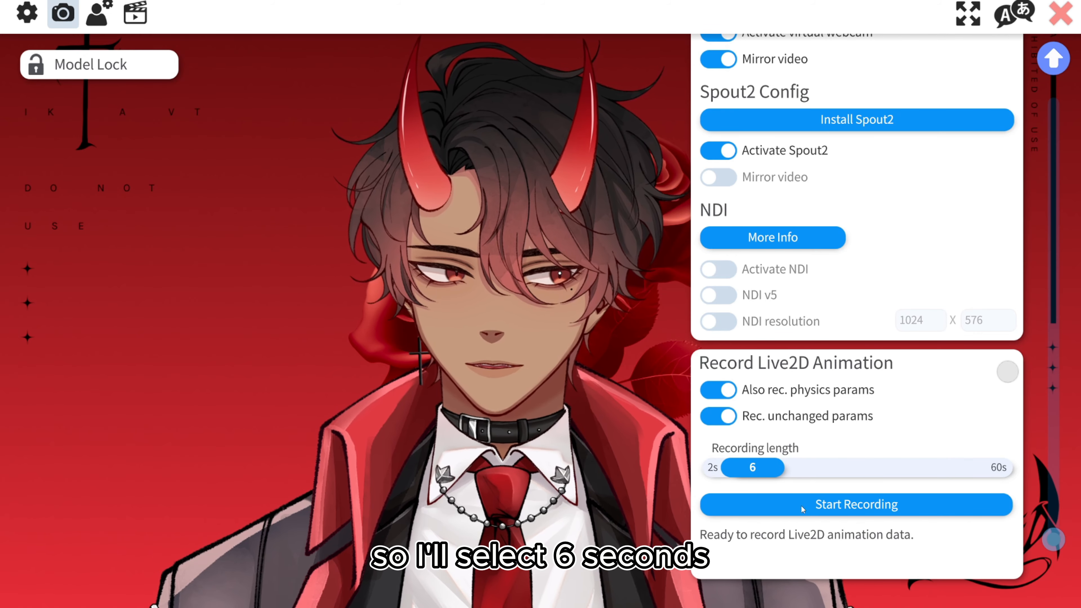
{"action": "left_click", "coordinate": [837, 506]}
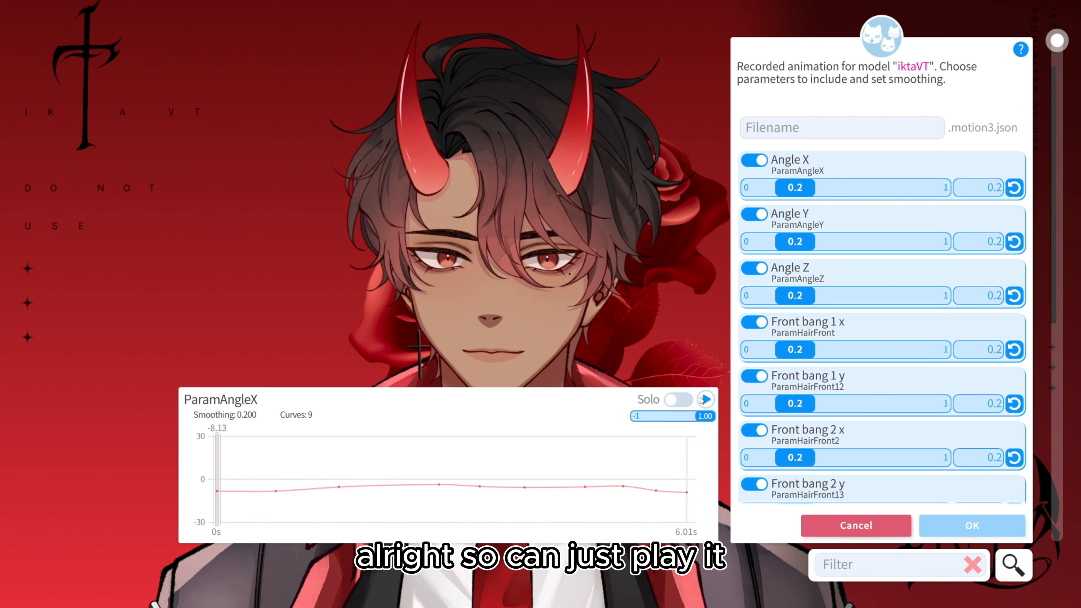
Step: Preview the recorded motion and save it under the filename DeluxeAnimation
{"action": "left_click", "coordinate": [703, 400]}
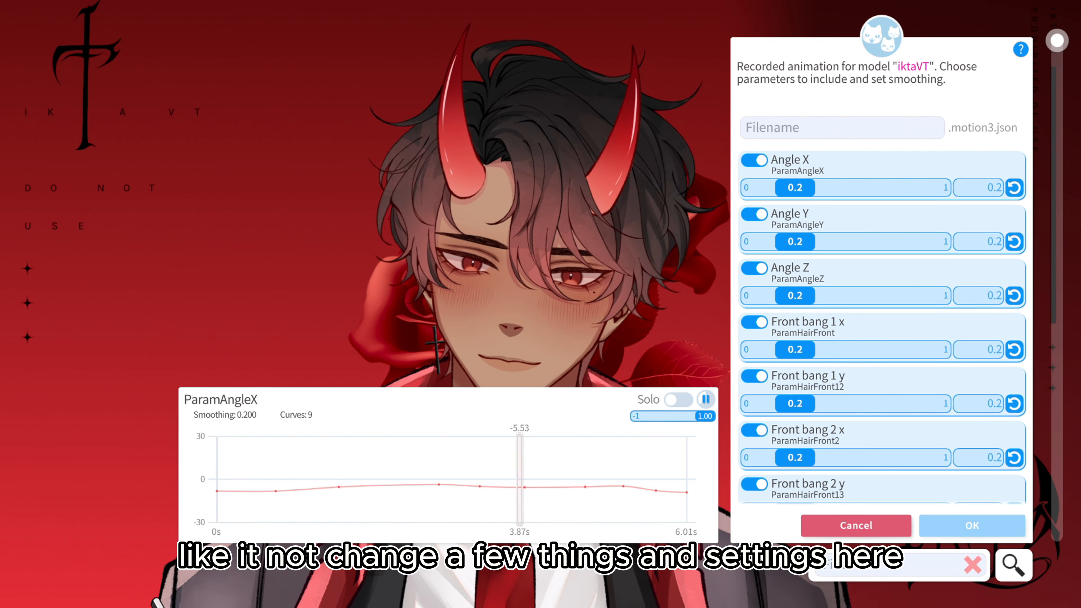
{"action": "left_click_drag", "start_coordinate": [1057, 40], "coordinate": [1015, 70]}
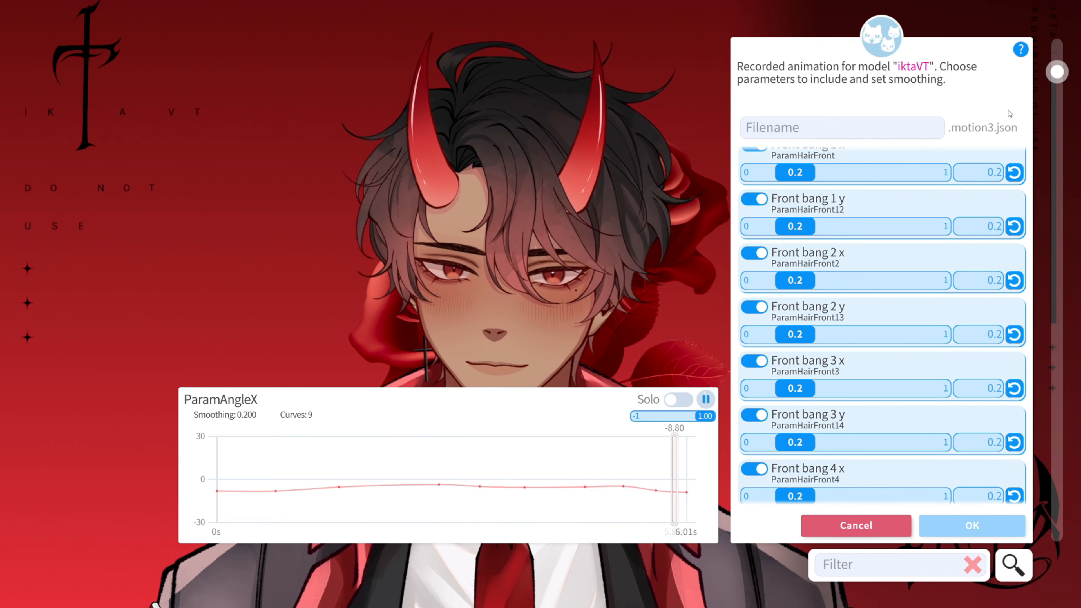
{"action": "left_click", "coordinate": [871, 129]}
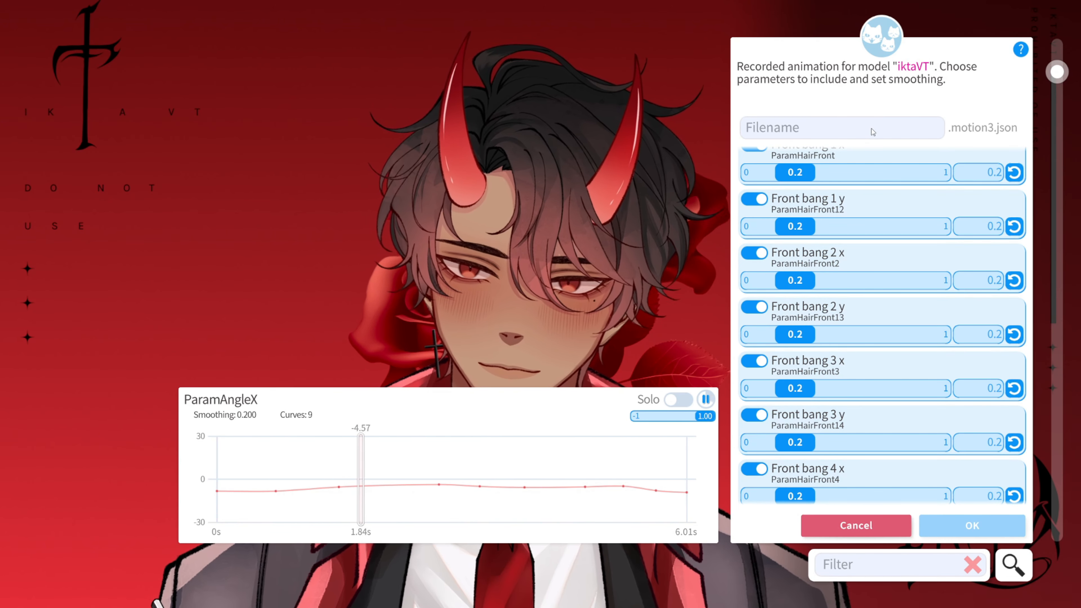
{"action": "type", "text": "DeluxeAnimation"}
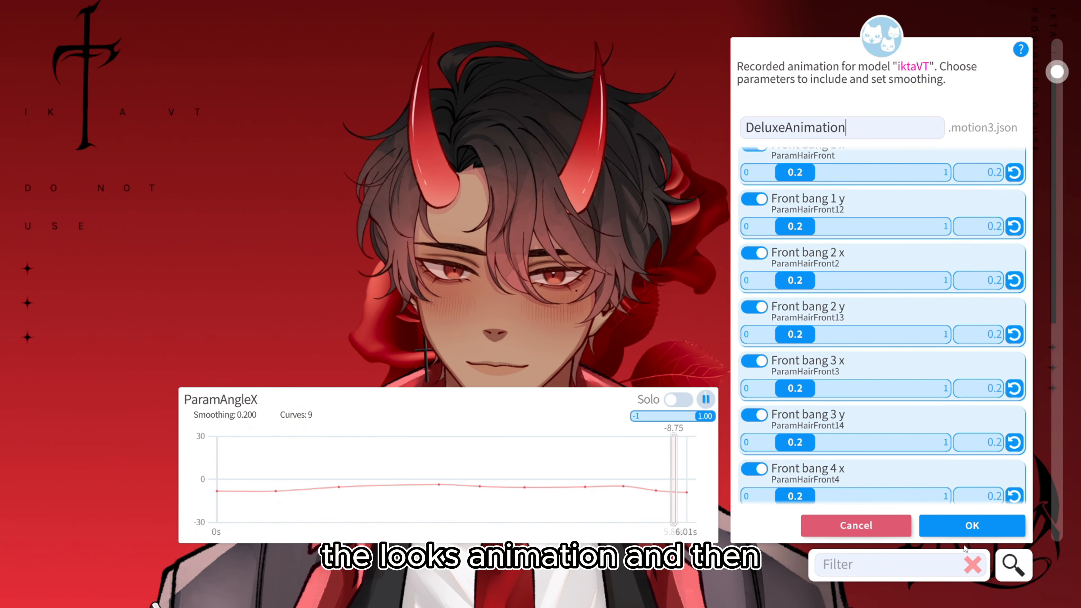
{"action": "left_click", "coordinate": [966, 528]}
{"action": "left_click", "coordinate": [976, 360]}
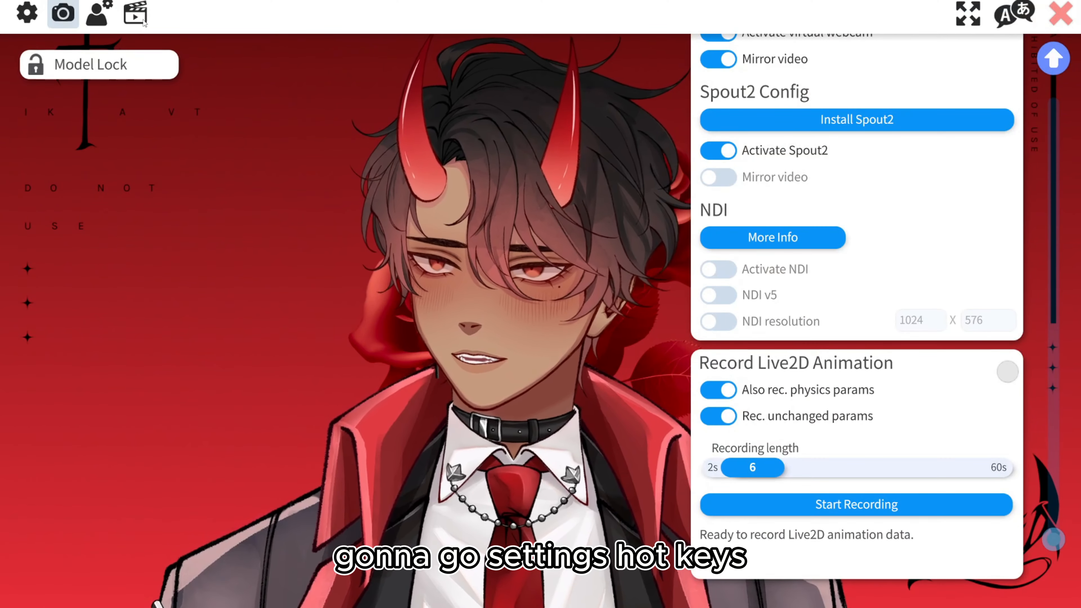
Step: Set the TutPatAnimation hotkey's action to Play Animation (motion3)
{"action": "left_click", "coordinate": [143, 21]}
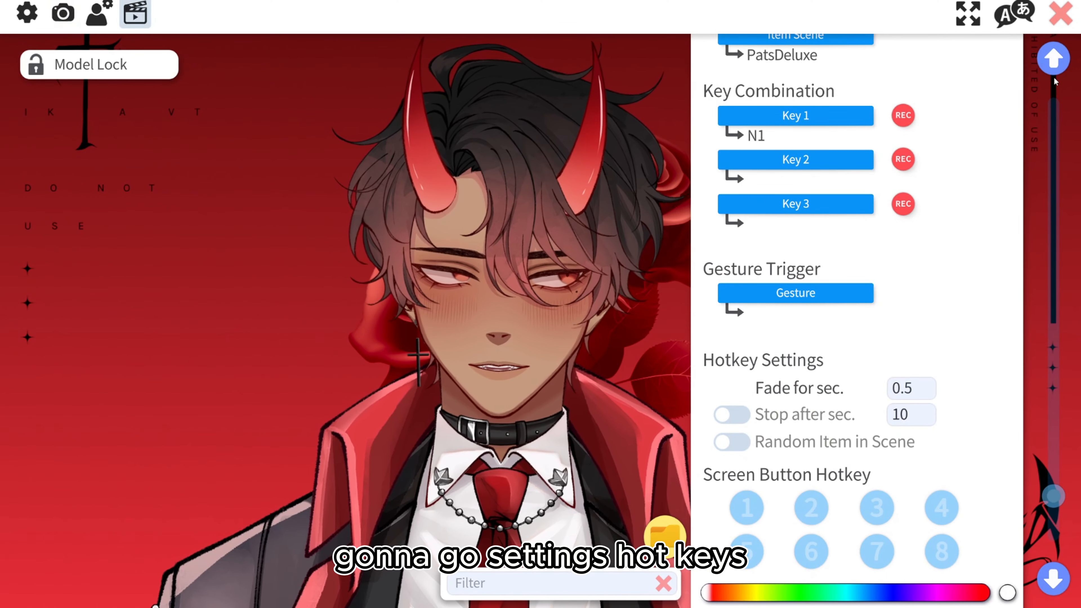
{"action": "scroll", "coordinate": [1059, 540], "scroll_direction": "down", "scroll_amount": 3}
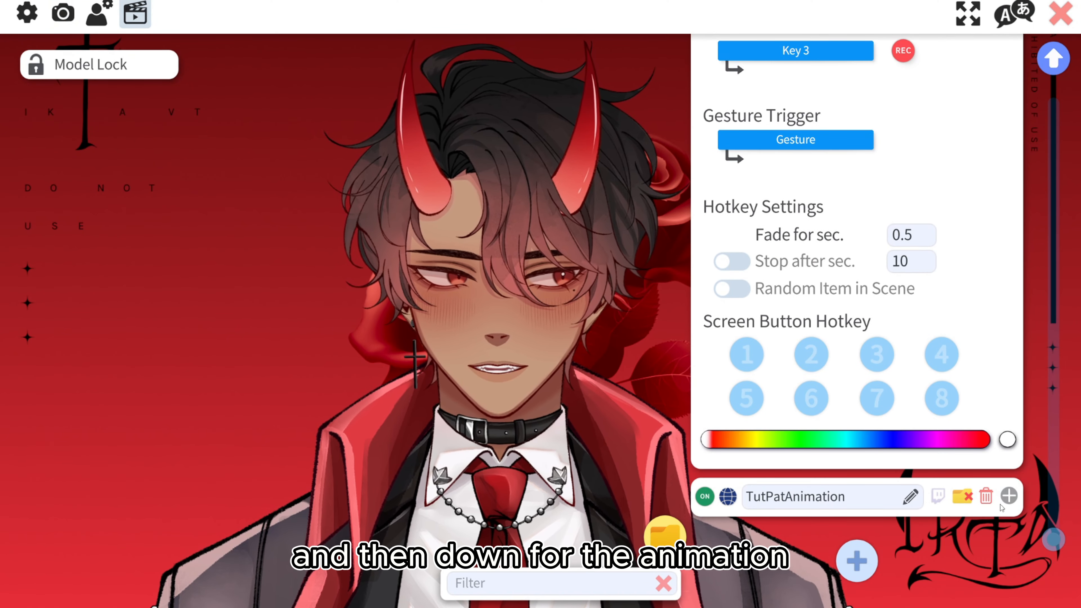
{"action": "left_click", "coordinate": [1008, 495]}
{"action": "scroll", "coordinate": [795, 365], "scroll_direction": "down", "scroll_amount": 5}
{"action": "left_click", "coordinate": [795, 346]}
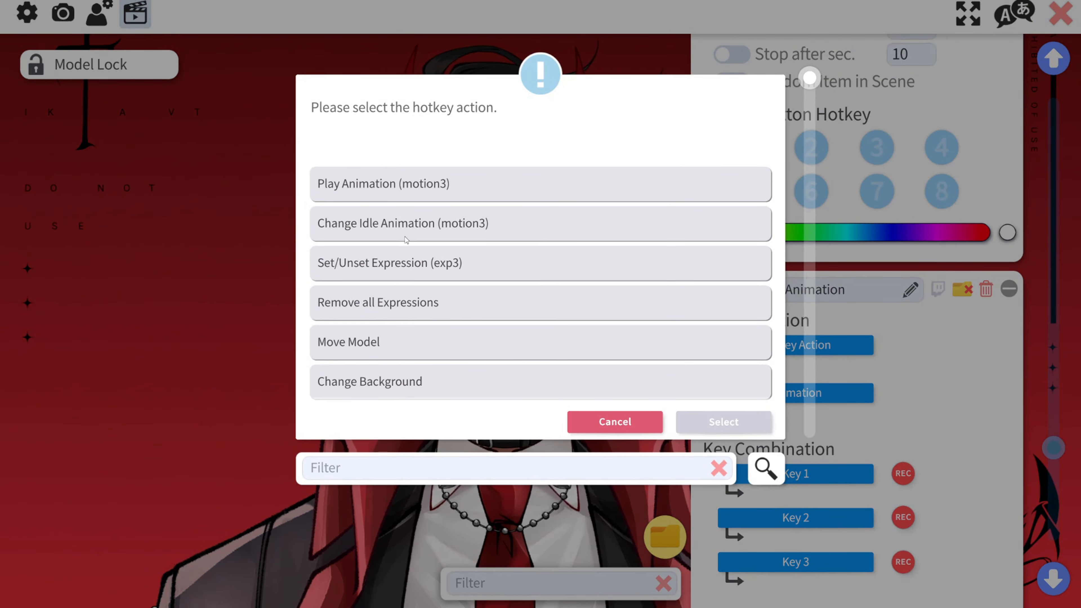
{"action": "left_click", "coordinate": [553, 184]}
{"action": "left_click", "coordinate": [723, 422]}
Step: Choose DeluxeAnimation as the animation TutPatAnimation plays and assign numpad 2 as its first key
{"action": "left_click", "coordinate": [760, 392]}
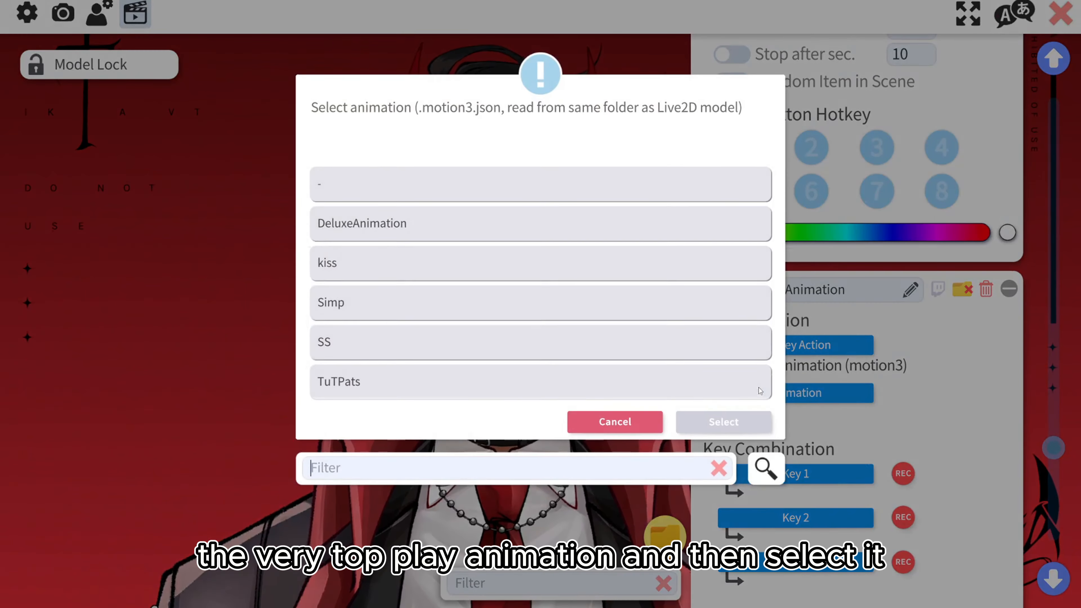
{"action": "type", "text": "de"}
{"action": "left_click", "coordinate": [419, 187]}
{"action": "left_click", "coordinate": [723, 422]}
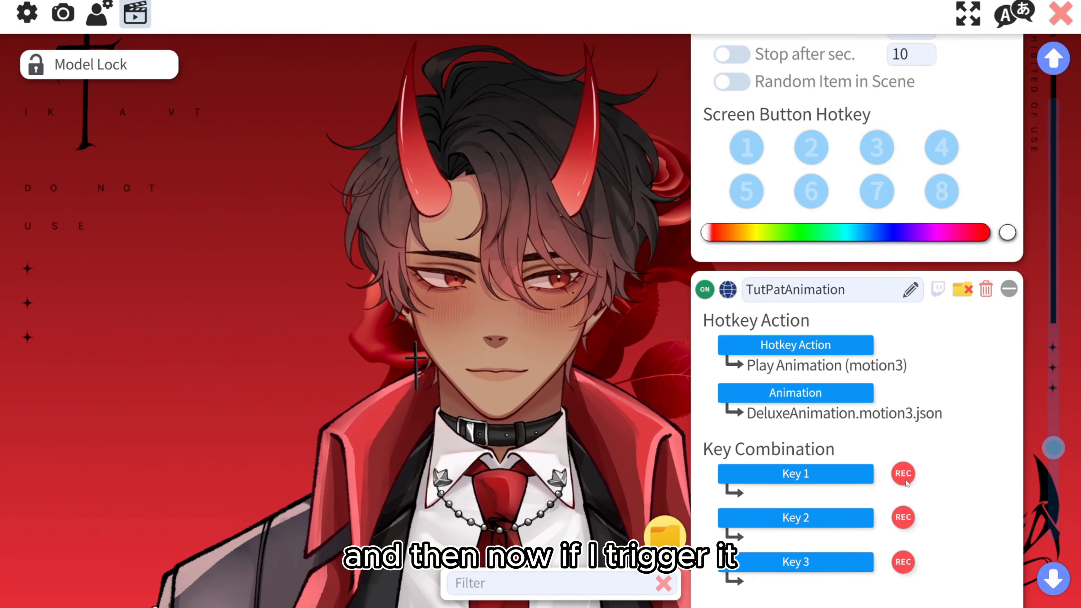
{"action": "left_click", "coordinate": [903, 474]}
{"action": "key", "text": "KP_2"}
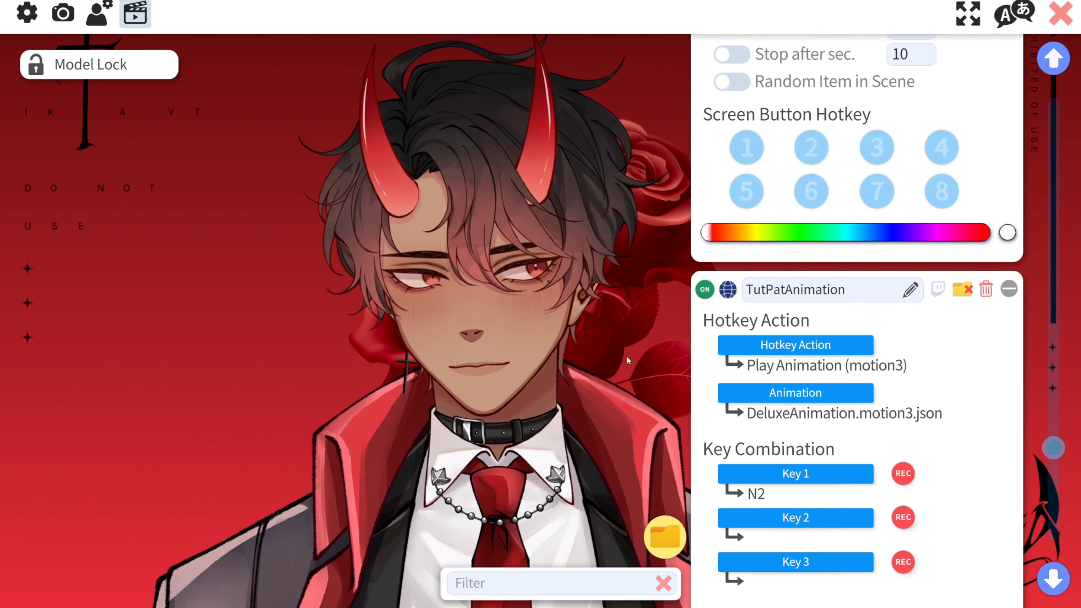
Step: Make the PatsDeluxe item scene hotkey stop after 6 seconds and trigger it with numpad 1 to test the timing
{"action": "left_click_drag", "start_coordinate": [1053, 448], "coordinate": [1039, 379]}
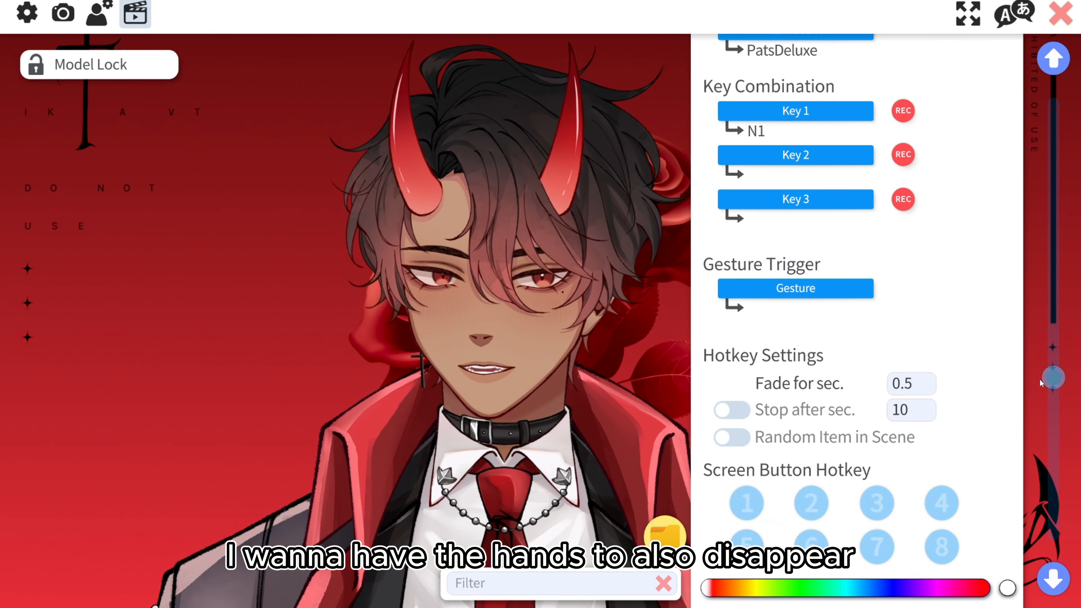
{"action": "left_click", "coordinate": [759, 411]}
{"action": "left_click", "coordinate": [902, 411]}
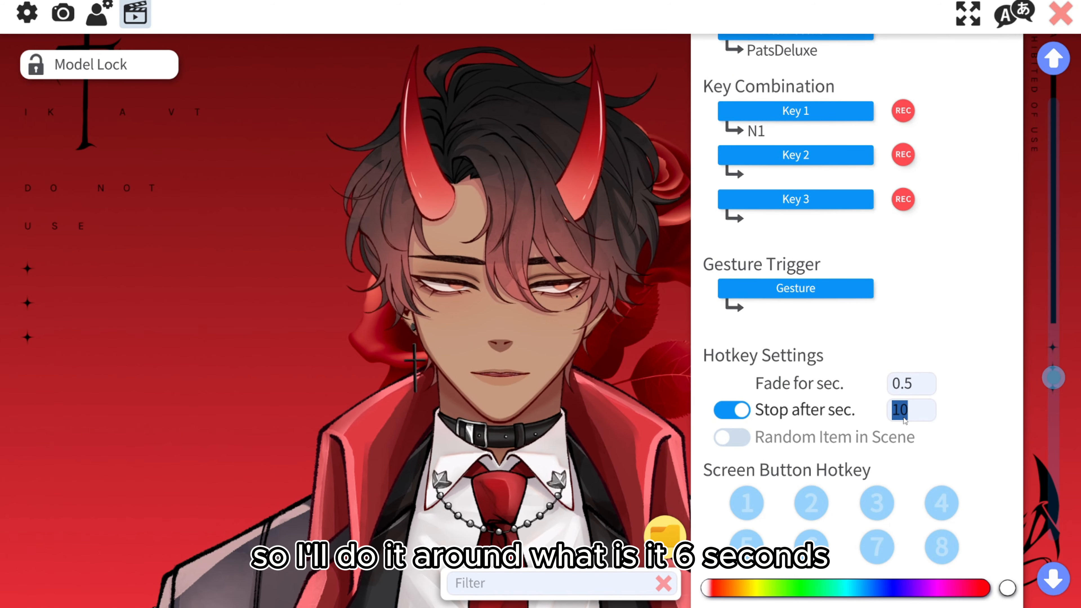
{"action": "type", "text": "6"}
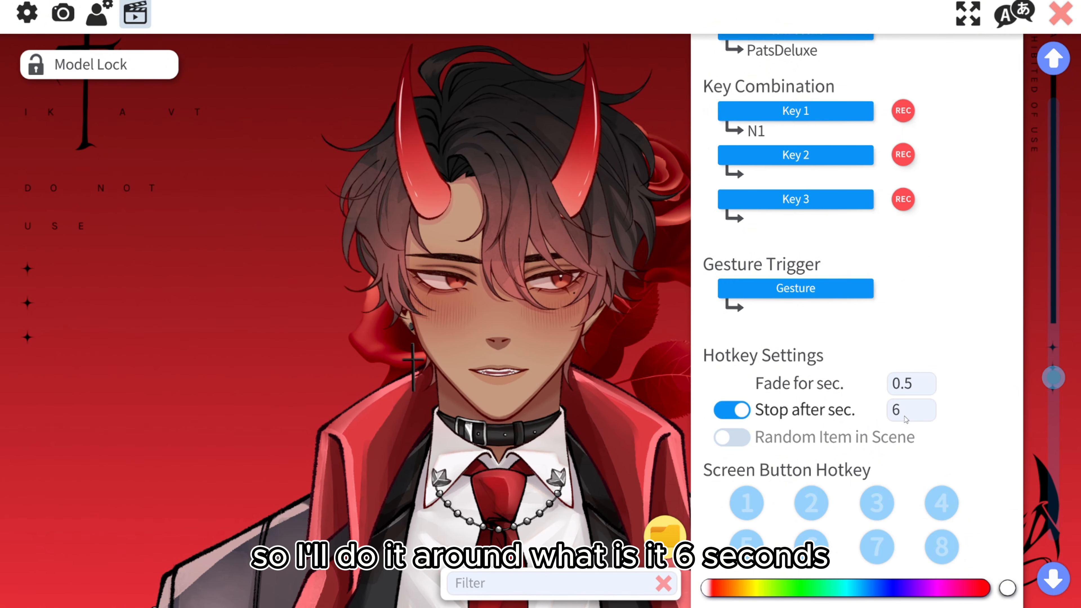
{"action": "left_click", "coordinate": [914, 386]}
{"action": "left_click_drag", "start_coordinate": [1054, 383], "coordinate": [1054, 386]}
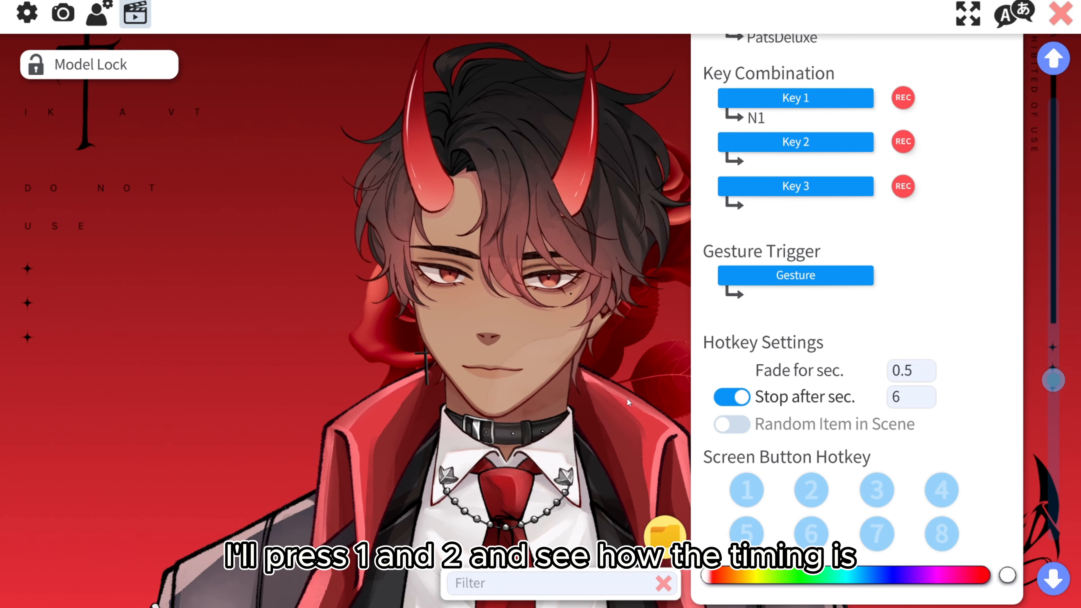
{"action": "key", "text": "KP_1"}
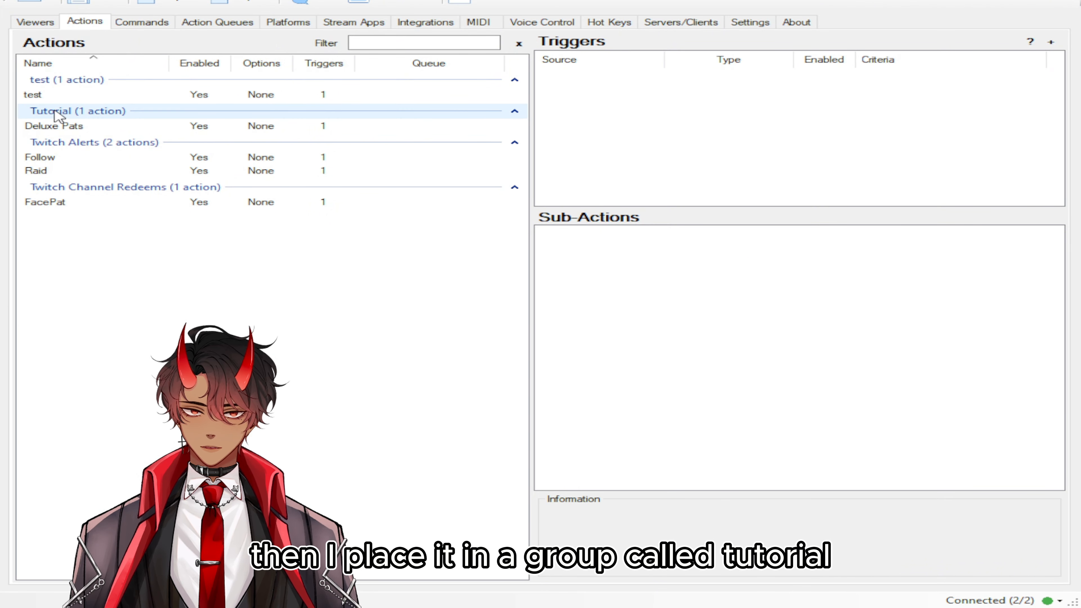
Step: Switch to Streamer.bot and inspect the Head Pat Deluxe reward redemption trigger of the Deluxe Pats action in the Tutorial group
{"action": "left_click", "coordinate": [61, 127]}
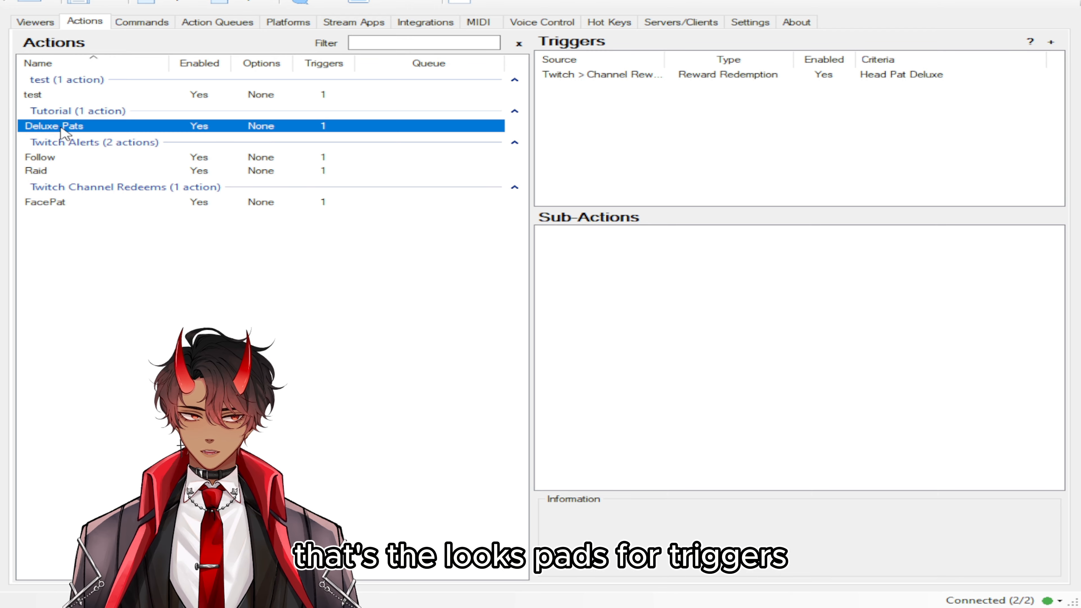
{"action": "left_click", "coordinate": [586, 78]}
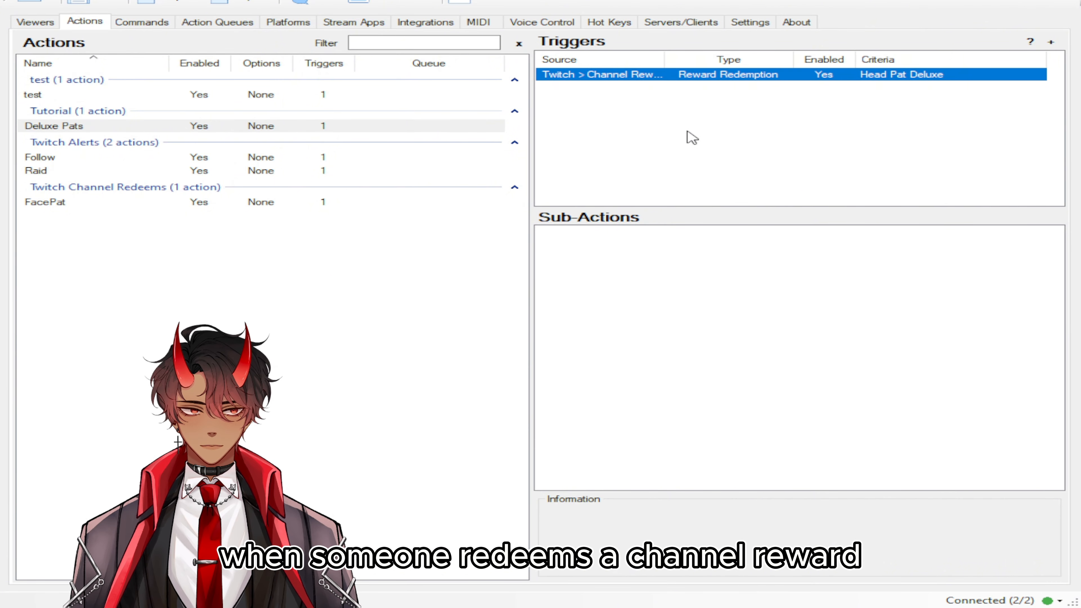
{"action": "left_click", "coordinate": [673, 129]}
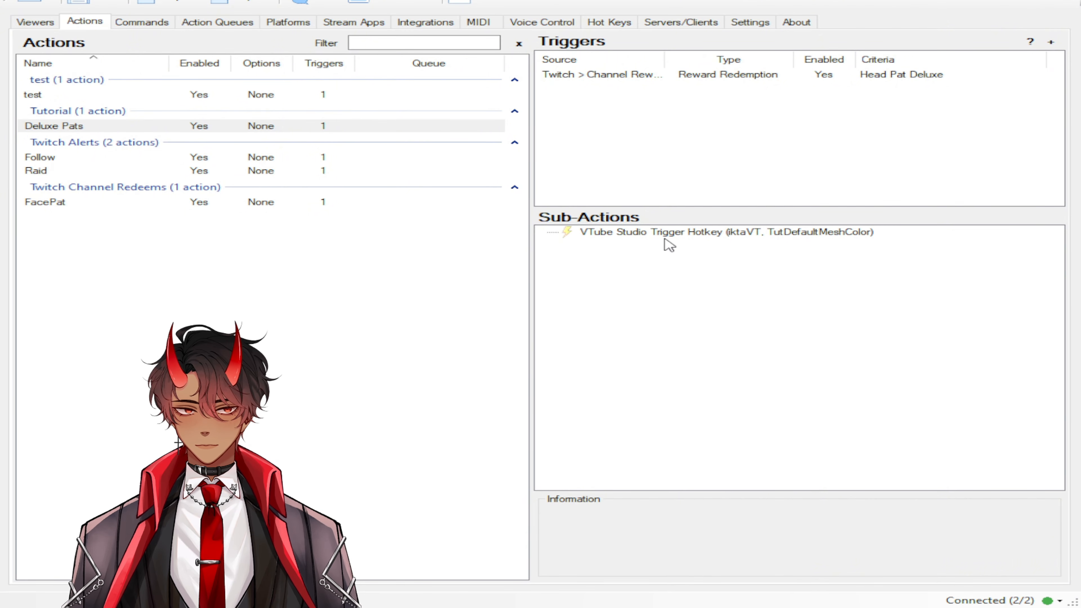
Step: Duplicate the Deluxe Pats action's VTube Studio Trigger Hotkey sub-action seven times to get eight in total
{"action": "left_click", "coordinate": [673, 232]}
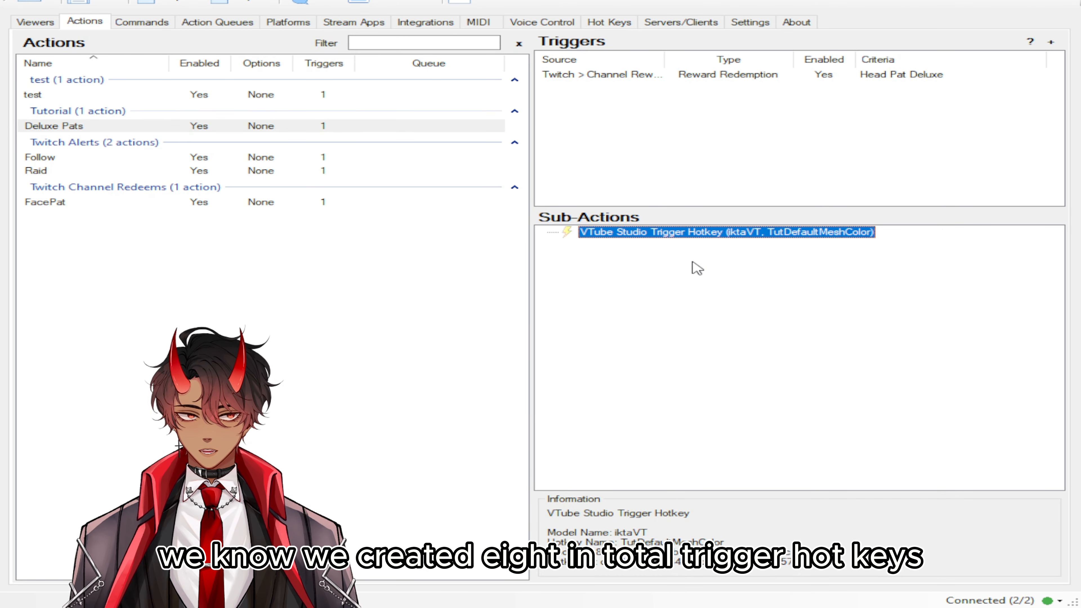
{"action": "key", "text": "ctrl+v"}
{"action": "key", "text": "ctrl+v"}
{"action": "key", "text": "ctrl+v"}
{"action": "key", "text": "ctrl+v"}
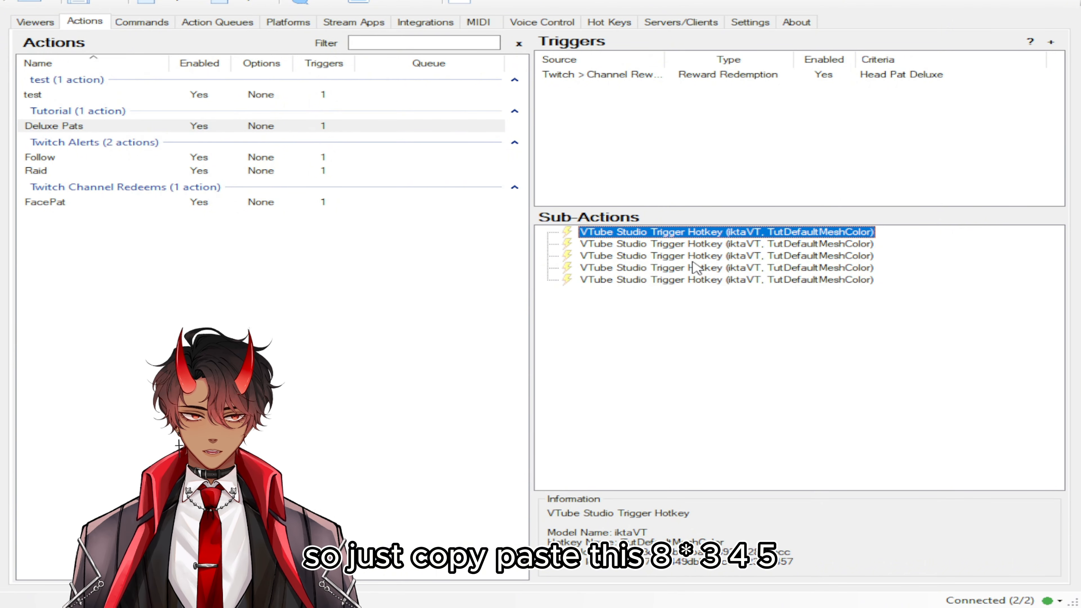
{"action": "key", "text": "ctrl+v"}
{"action": "key", "text": "ctrl+v"}
{"action": "key", "text": "ctrl+v"}
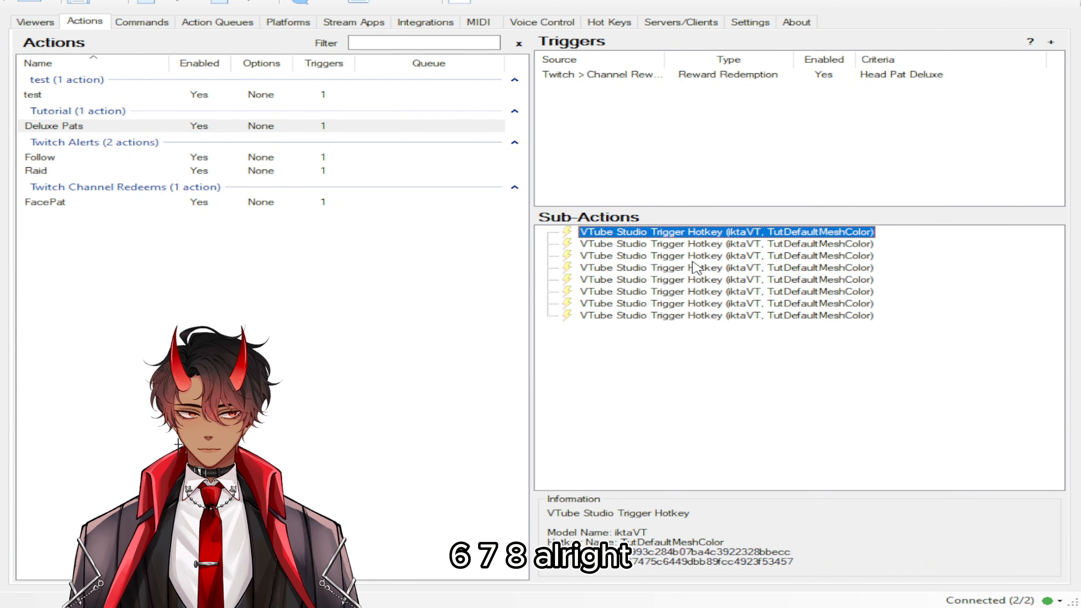
{"action": "left_click", "coordinate": [712, 370]}
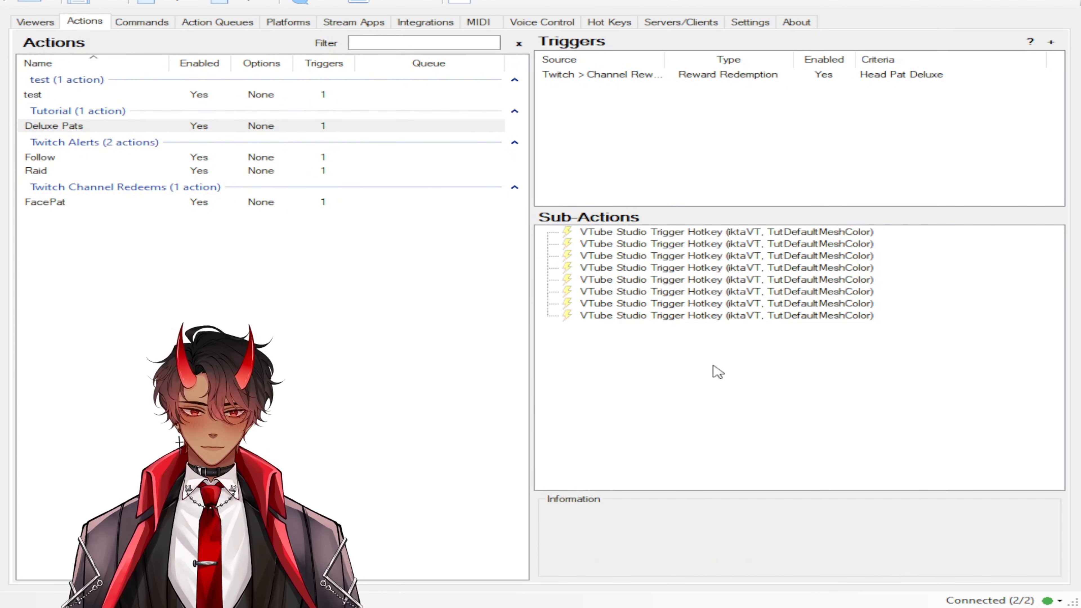
Step: Set the first three sub-actions to trigger the hotkeys TutZoom, TutOverlayEffectOn and TutGlowEyeMeshColor, in that order
{"action": "left_click", "coordinate": [804, 233]}
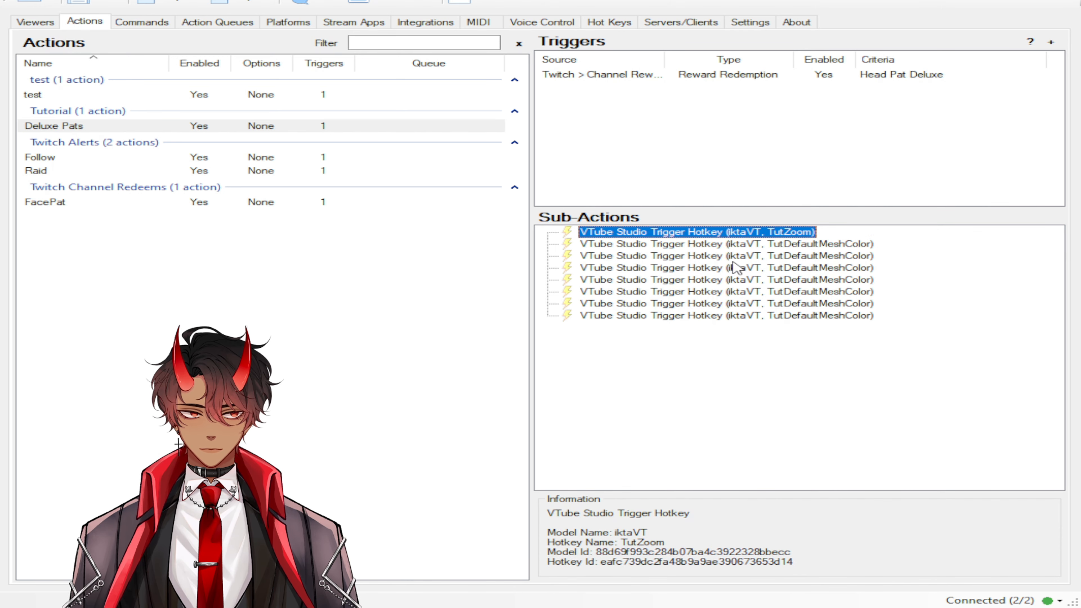
{"action": "left_click", "coordinate": [788, 244]}
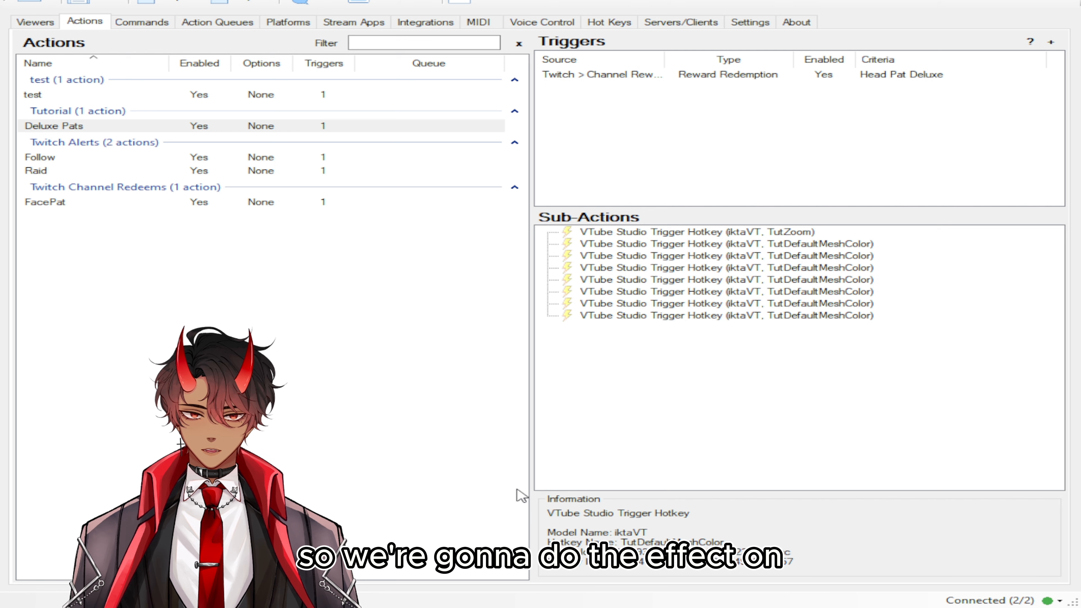
{"action": "left_click", "coordinate": [741, 258]}
{"action": "double_click", "coordinate": [738, 259]}
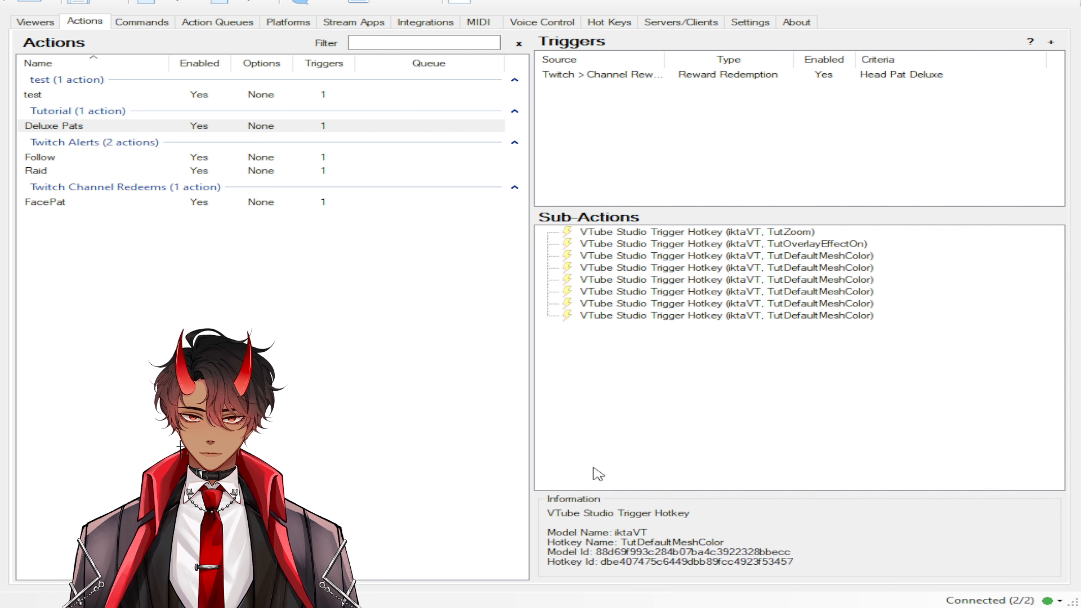
{"action": "left_click", "coordinate": [580, 319]}
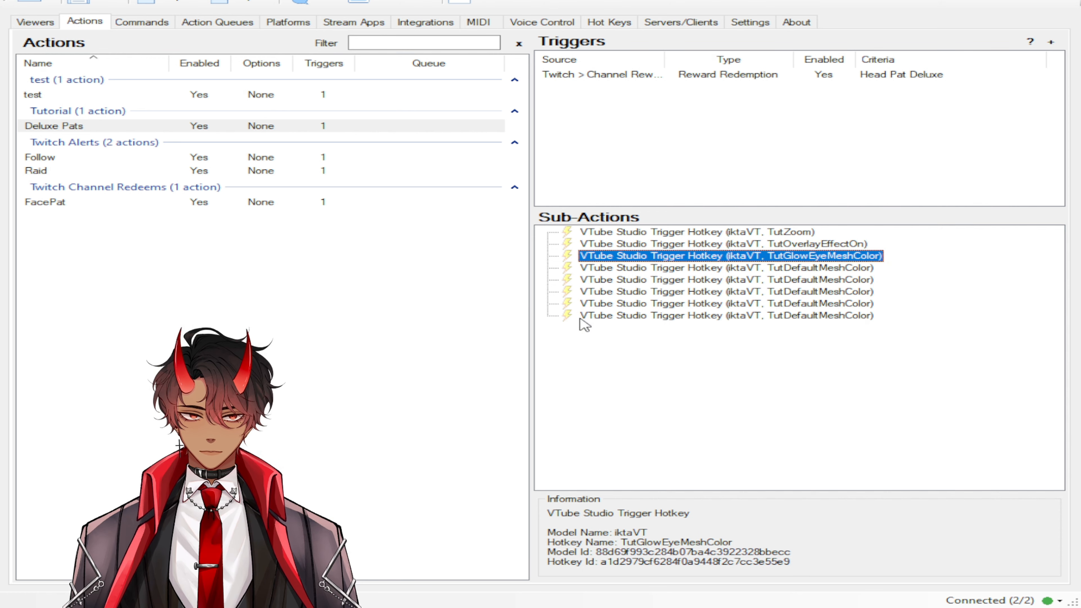
Step: Set the fourth sub-action to trigger the TutFacePats hotkey and the fifth to trigger TutPatAnimation
{"action": "left_click", "coordinate": [806, 269]}
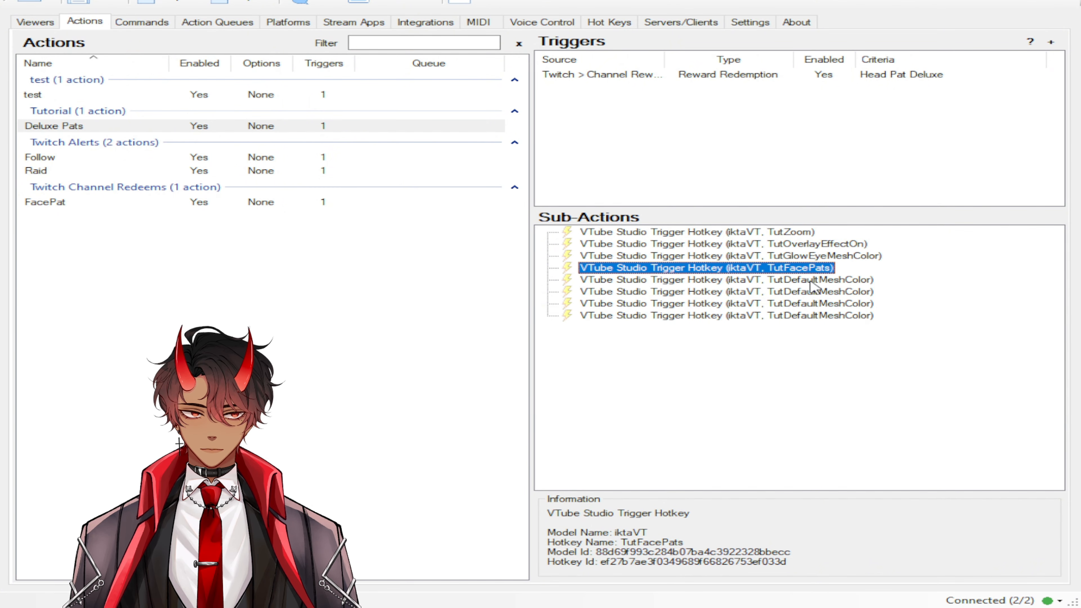
{"action": "double_click", "coordinate": [810, 282]}
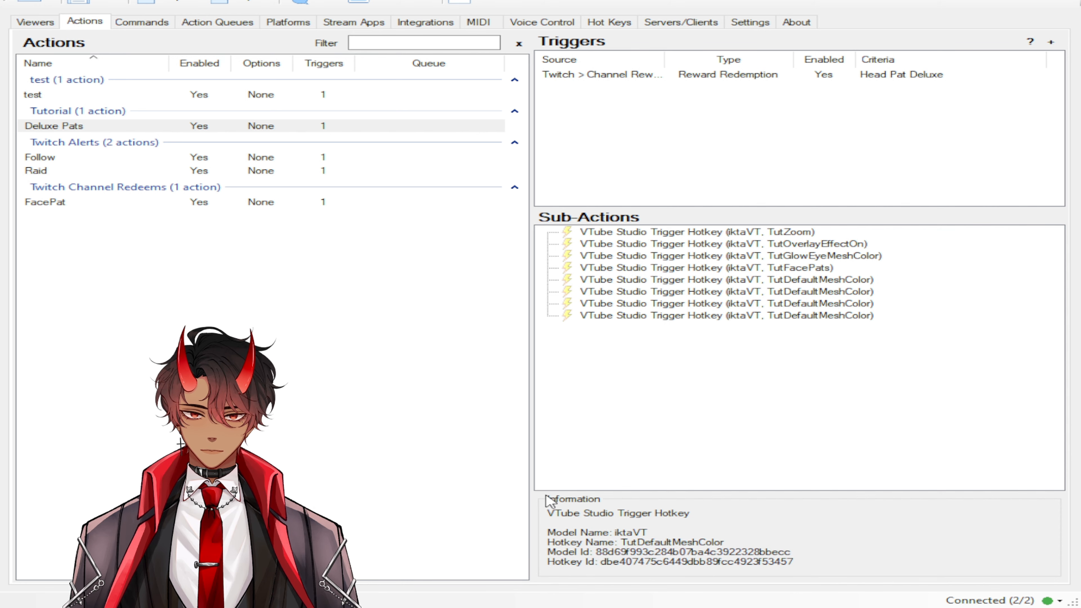
{"action": "left_click", "coordinate": [570, 316]}
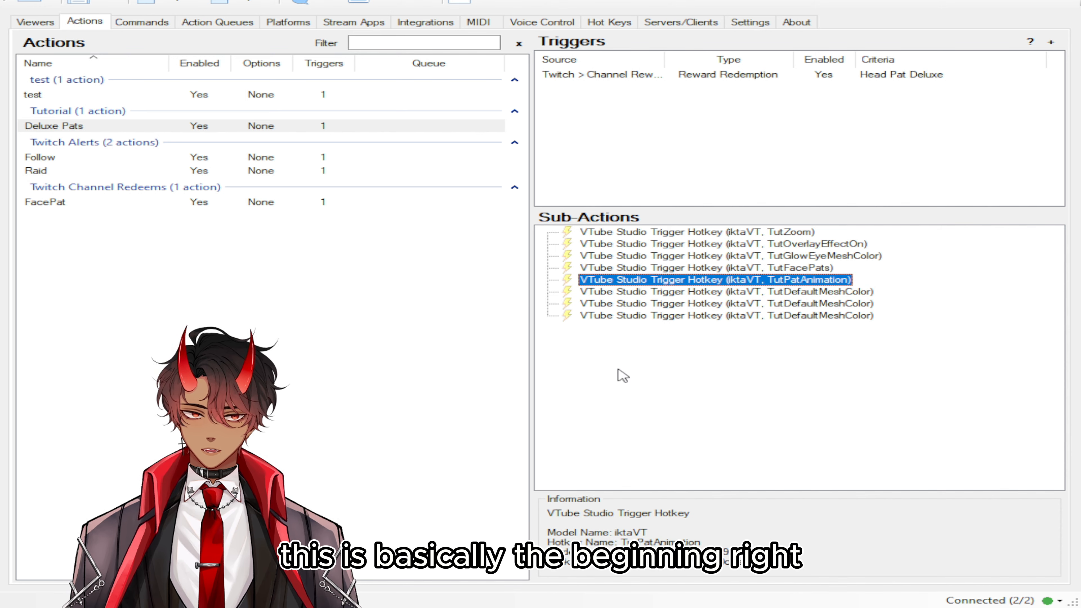
Step: Set the sixth sub-action to trigger the TutOverlayEffectOff hotkey, the seventh to trigger TutDefaultMeshColor and the eighth to trigger TutDefaultPose
{"action": "left_click", "coordinate": [824, 296]}
{"action": "double_click", "coordinate": [824, 295]}
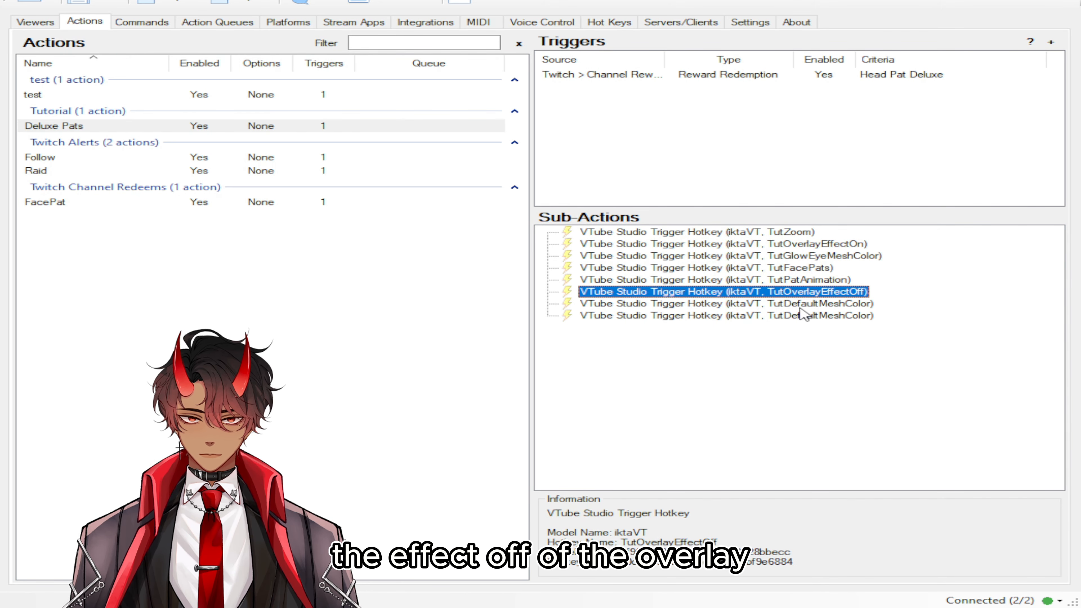
{"action": "double_click", "coordinate": [800, 308]}
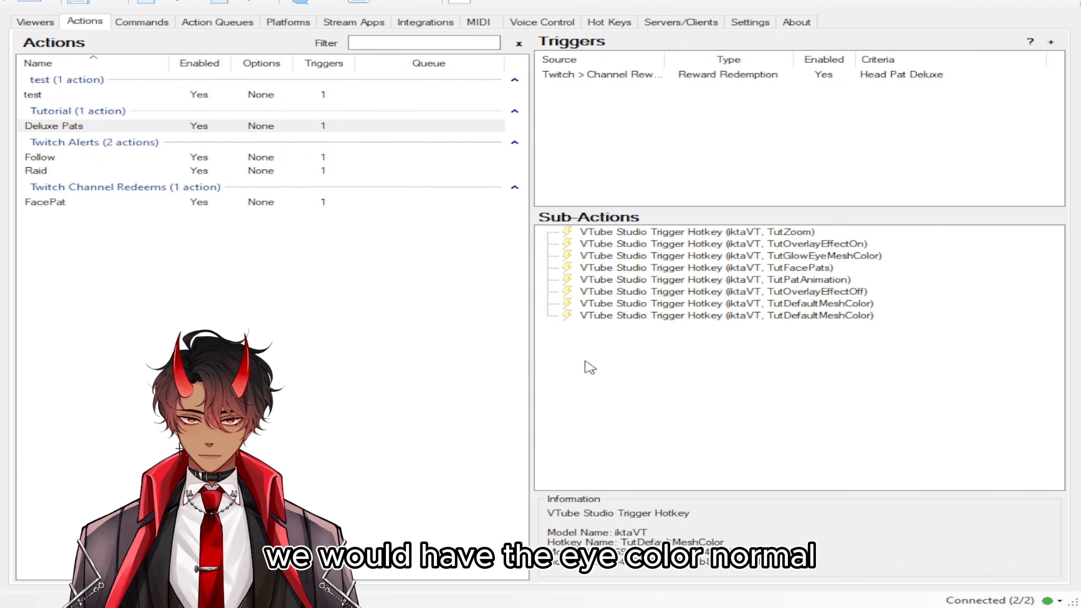
{"action": "left_click", "coordinate": [570, 324]}
{"action": "double_click", "coordinate": [787, 317]}
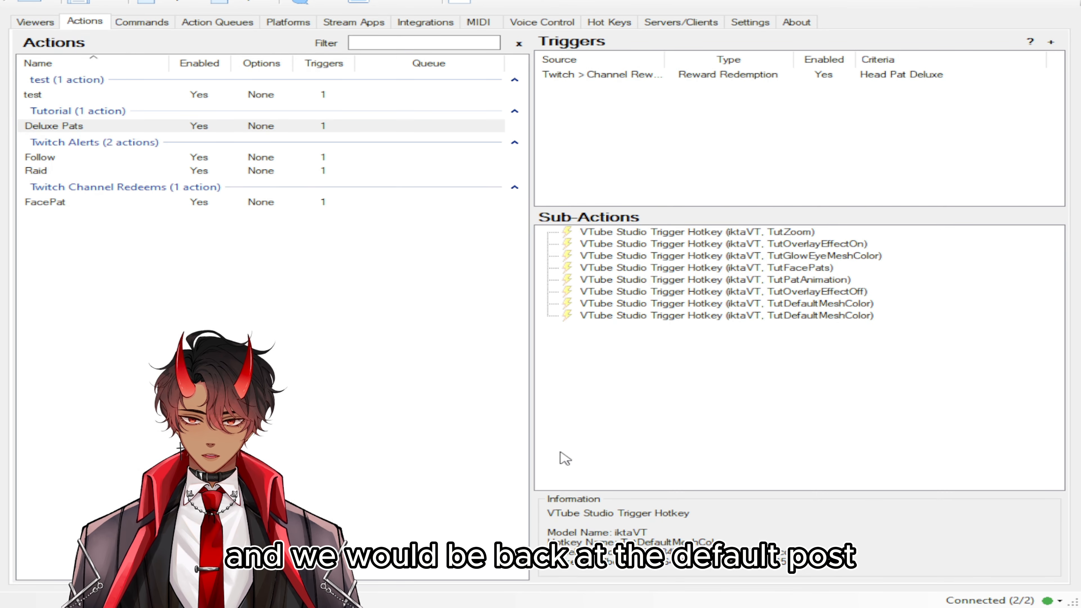
{"action": "left_click", "coordinate": [600, 316]}
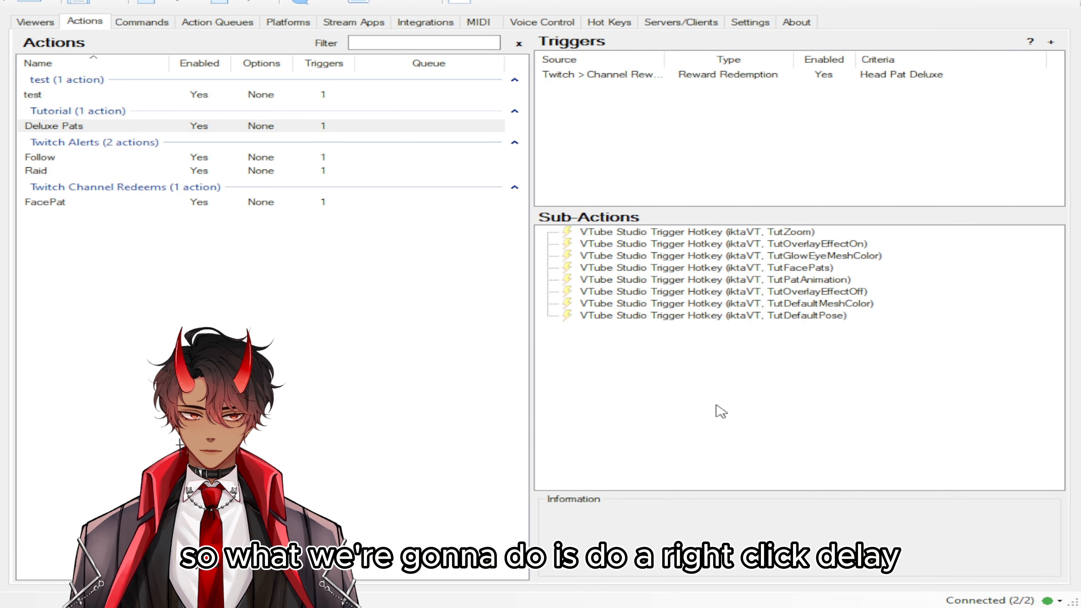
Step: Add a 500 ms delay sub-action and place it directly after the TutZoom hotkey
{"action": "left_click", "coordinate": [471, 251]}
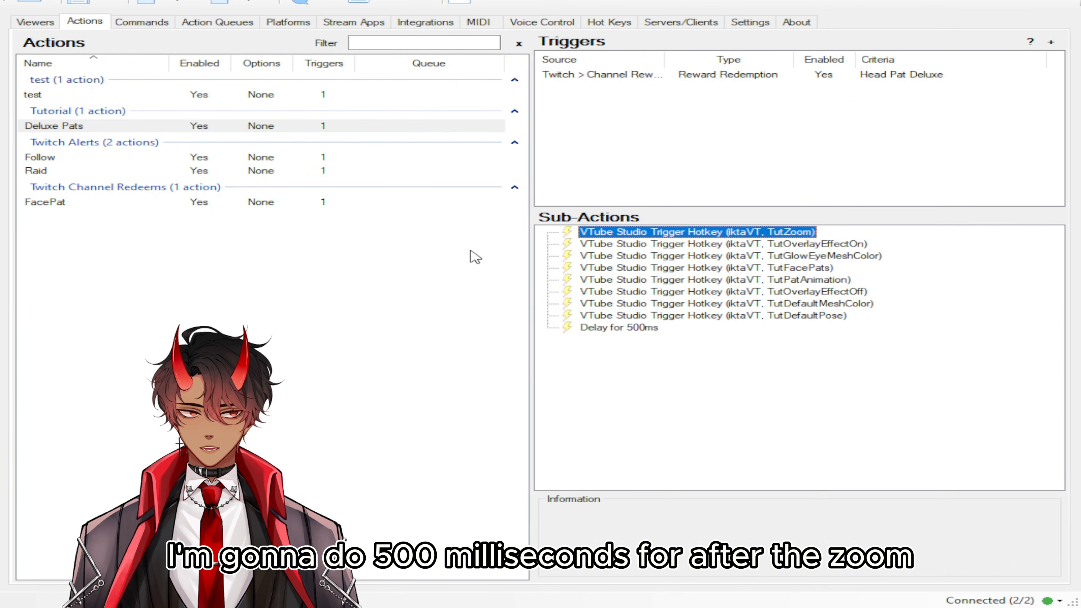
{"action": "left_click_drag", "start_coordinate": [617, 327], "coordinate": [796, 241]}
{"action": "left_click", "coordinate": [689, 417]}
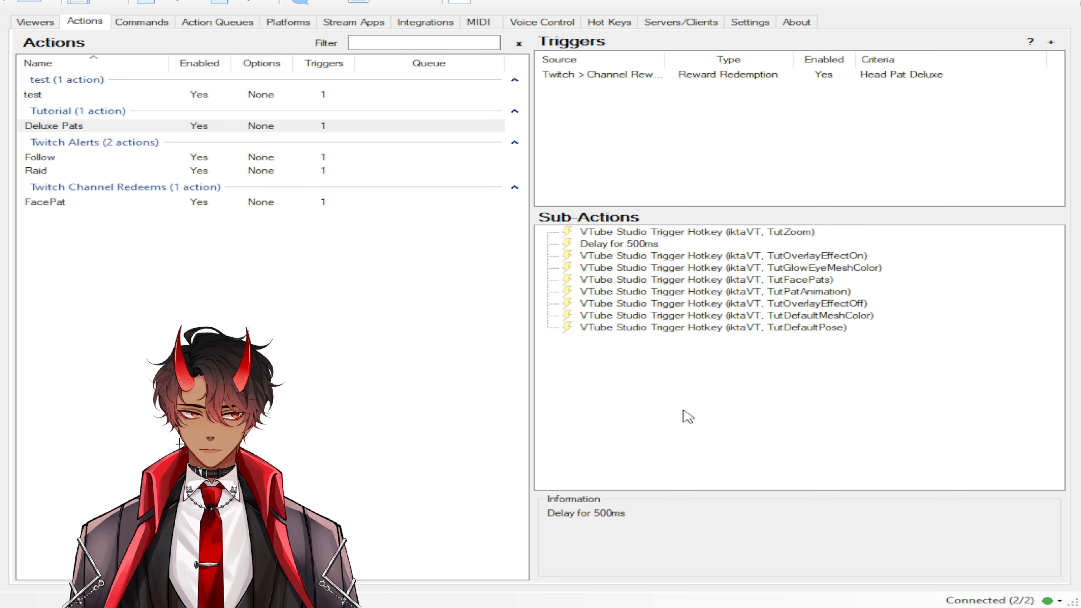
Step: Duplicate the 500 ms delay, set the copy to 5000 ms and place it between TutPatAnimation and TutOverlayEffectOff
{"action": "left_click", "coordinate": [655, 246]}
{"action": "key", "text": "ctrl+c"}
{"action": "key", "text": "ctrl+v"}
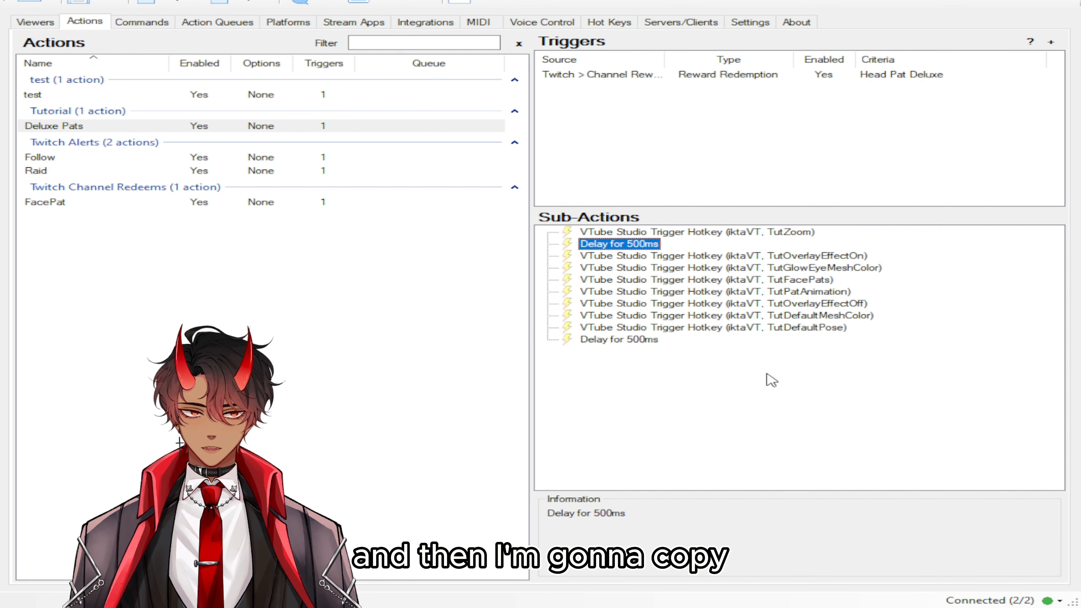
{"action": "double_click", "coordinate": [637, 339]}
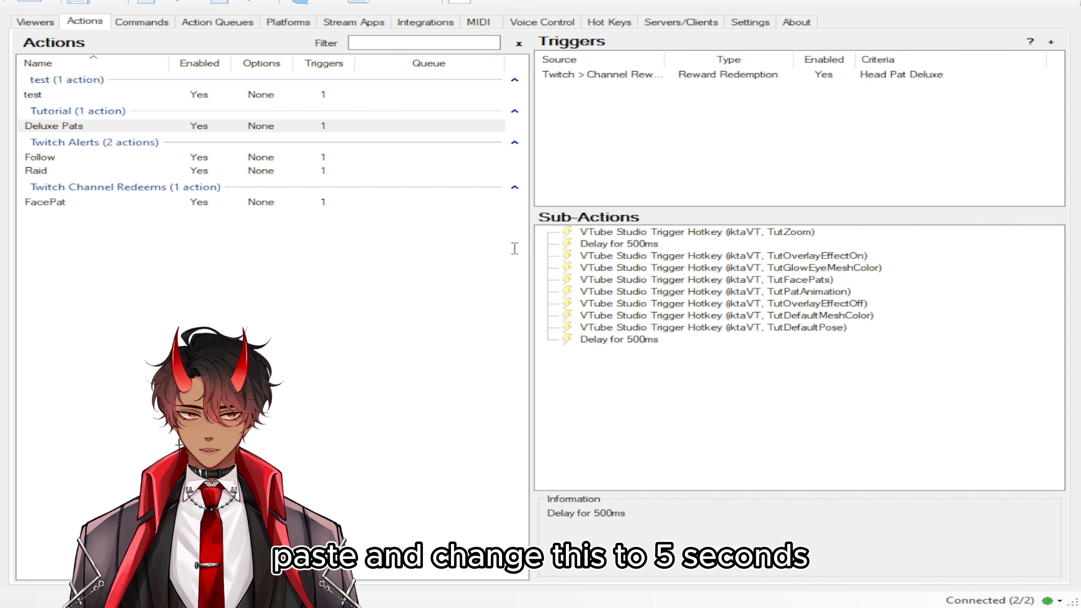
{"action": "left_click", "coordinate": [586, 341]}
{"action": "left_click_drag", "start_coordinate": [658, 343], "coordinate": [857, 297]}
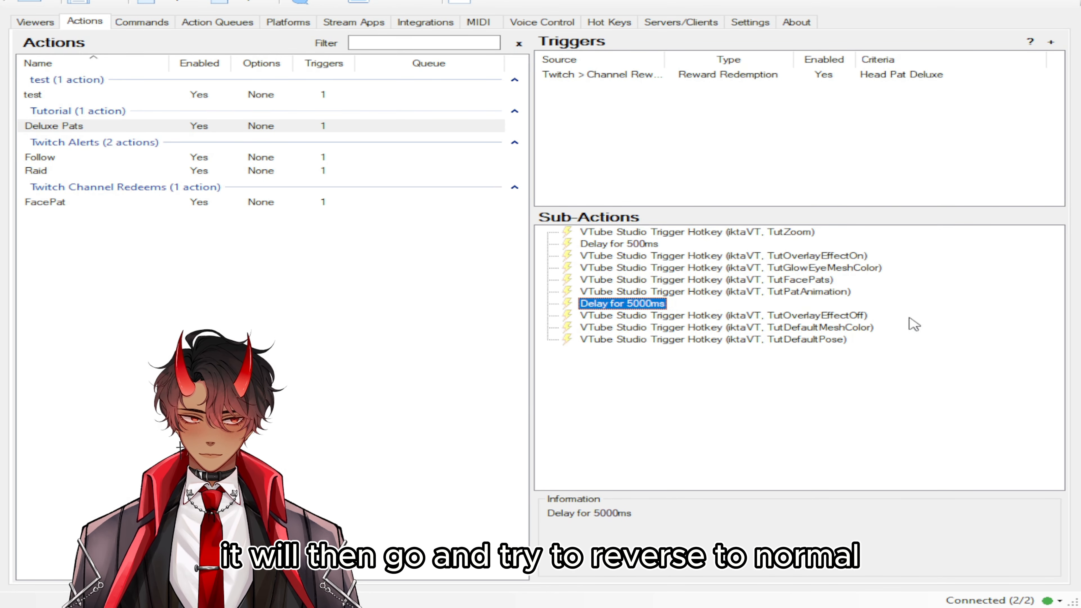
Step: Move the TutOverlayEffectOn sub-action ahead of the 500 ms delay, testing the Head Pat Deluxe reward redemption before and after the change
{"action": "left_click", "coordinate": [622, 81]}
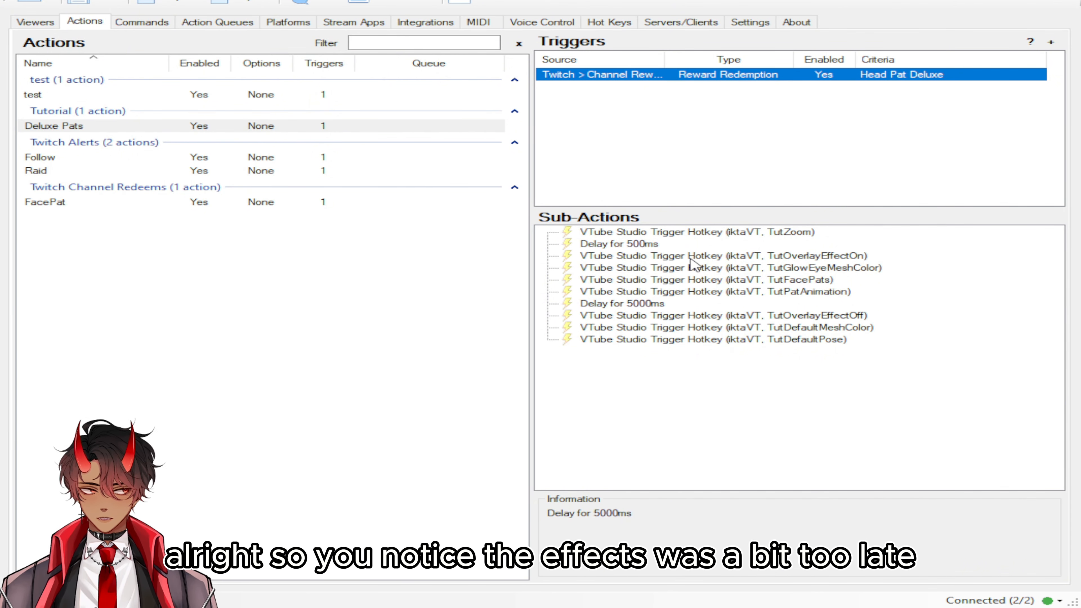
{"action": "left_click", "coordinate": [698, 257]}
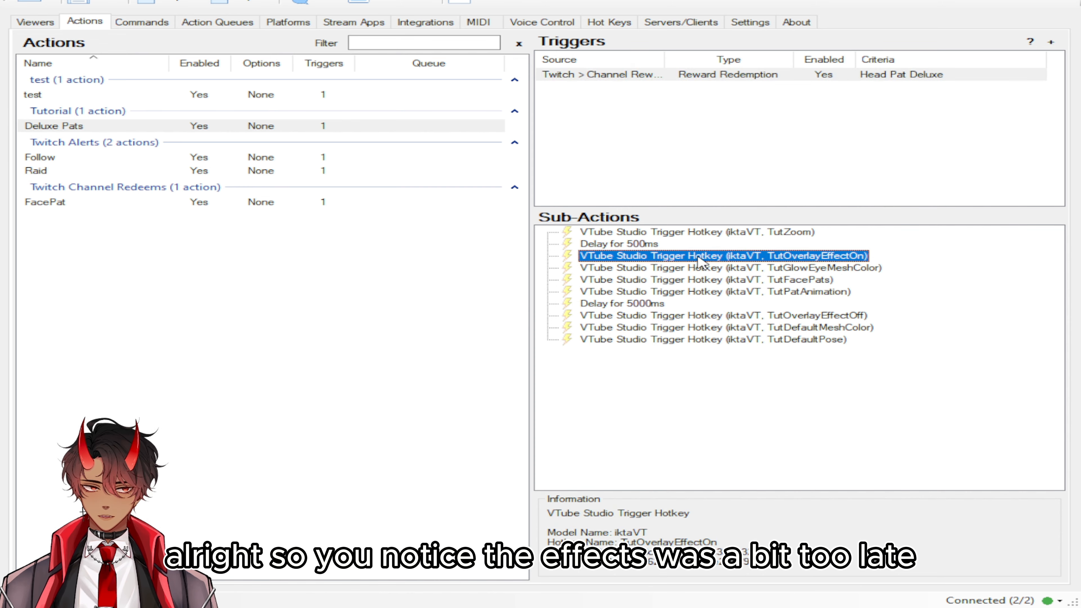
{"action": "left_click_drag", "start_coordinate": [698, 258], "coordinate": [745, 243]}
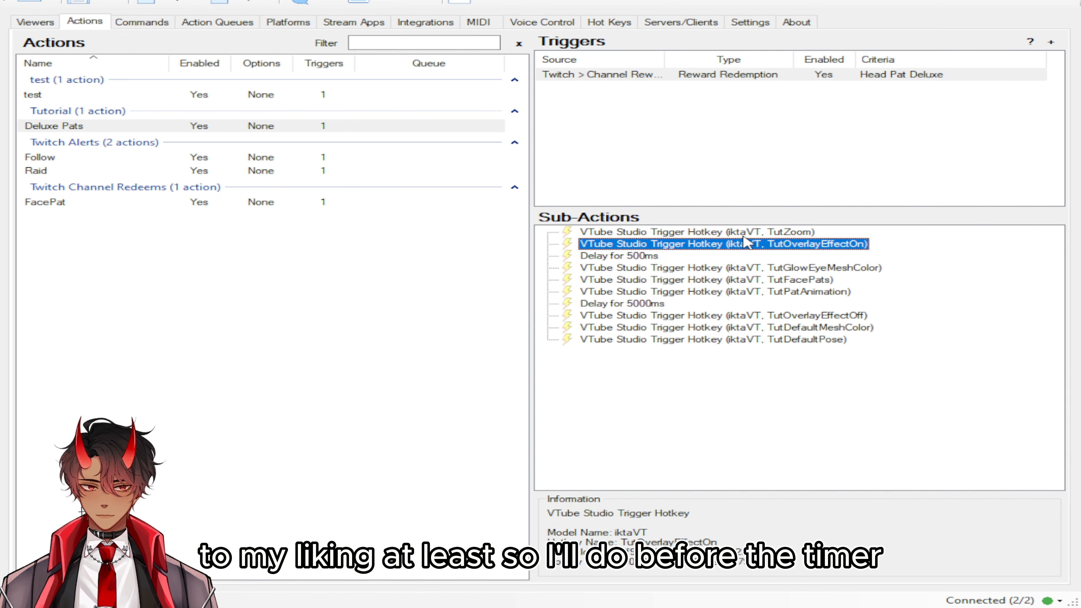
{"action": "left_click", "coordinate": [654, 76]}
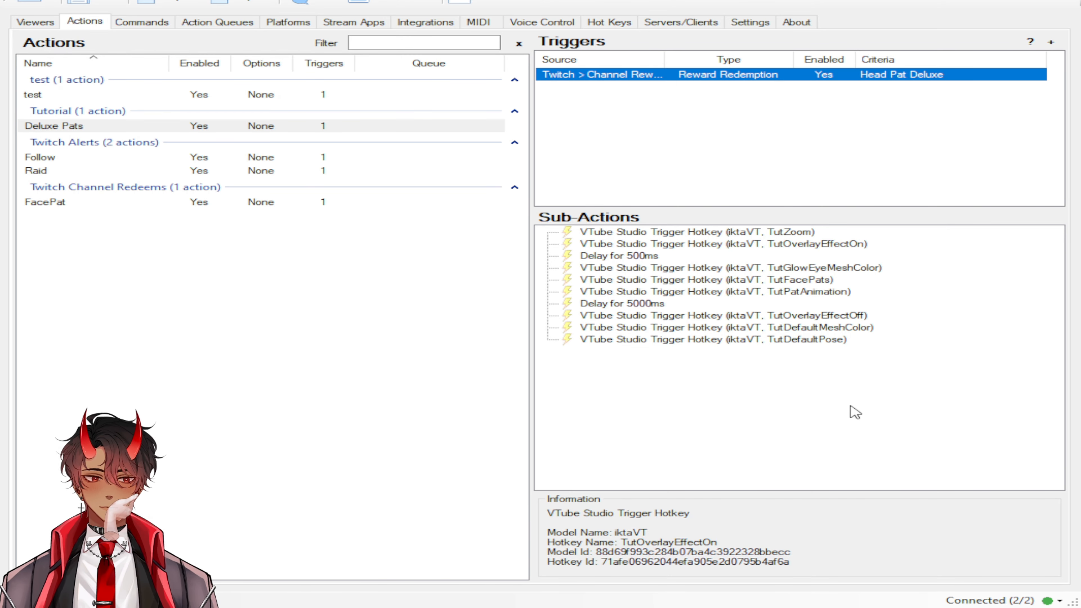
Step: Set the delay that follows the TutPatAnimation hotkey to 6000 ms
{"action": "left_click", "coordinate": [645, 303]}
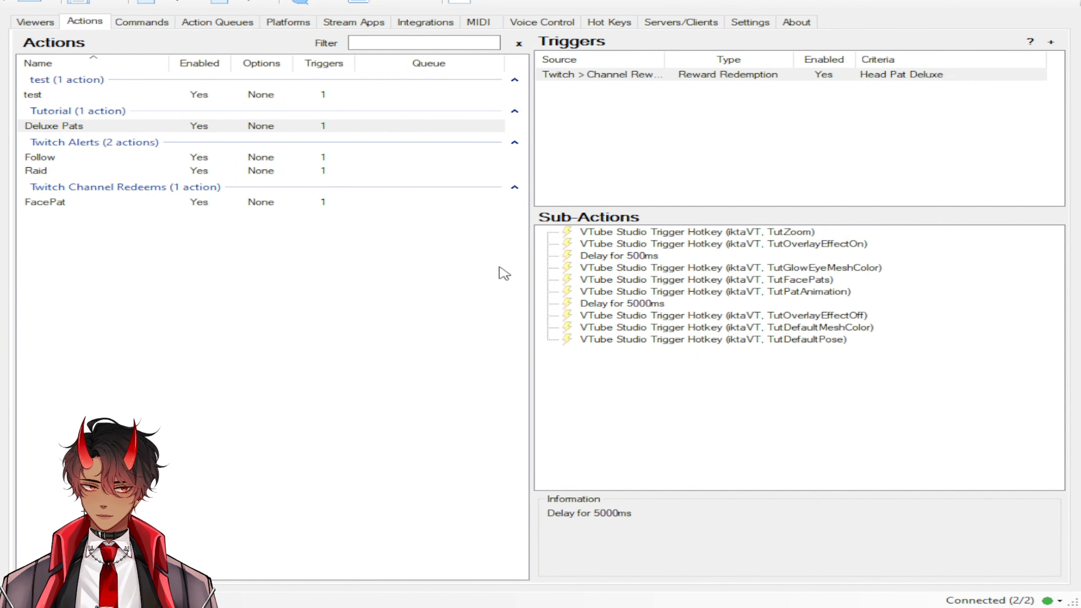
{"action": "left_click", "coordinate": [572, 360]}
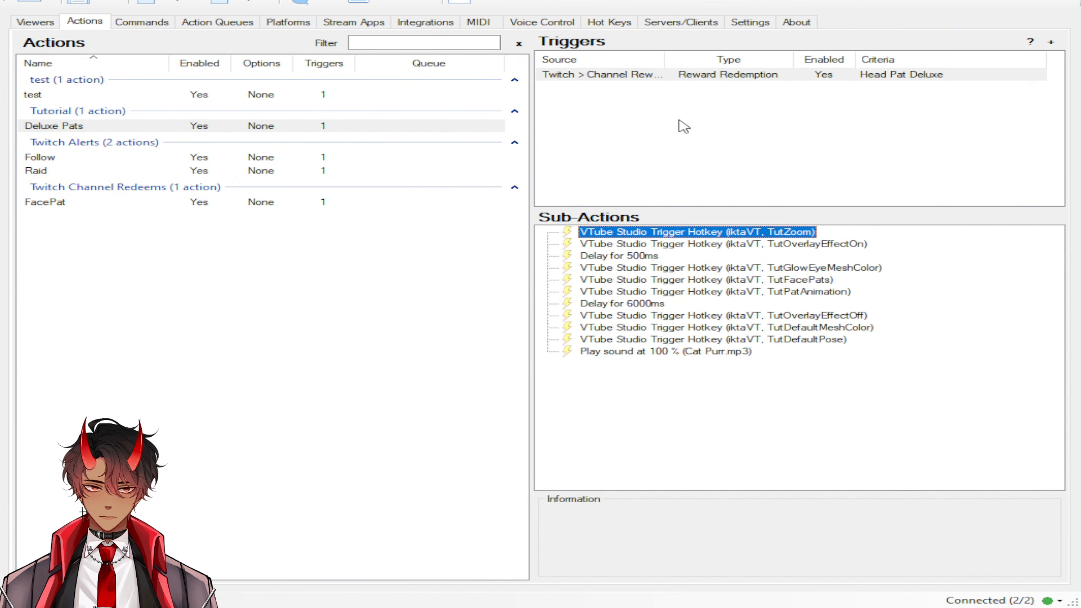
Step: Place a Play Sound sub-action for Cat Purr.mp3 at 100 % between TutGlowEyeMeshColor and TutFacePats, and test the Head Pat Deluxe trigger
{"action": "left_click_drag", "start_coordinate": [663, 351], "coordinate": [863, 281]}
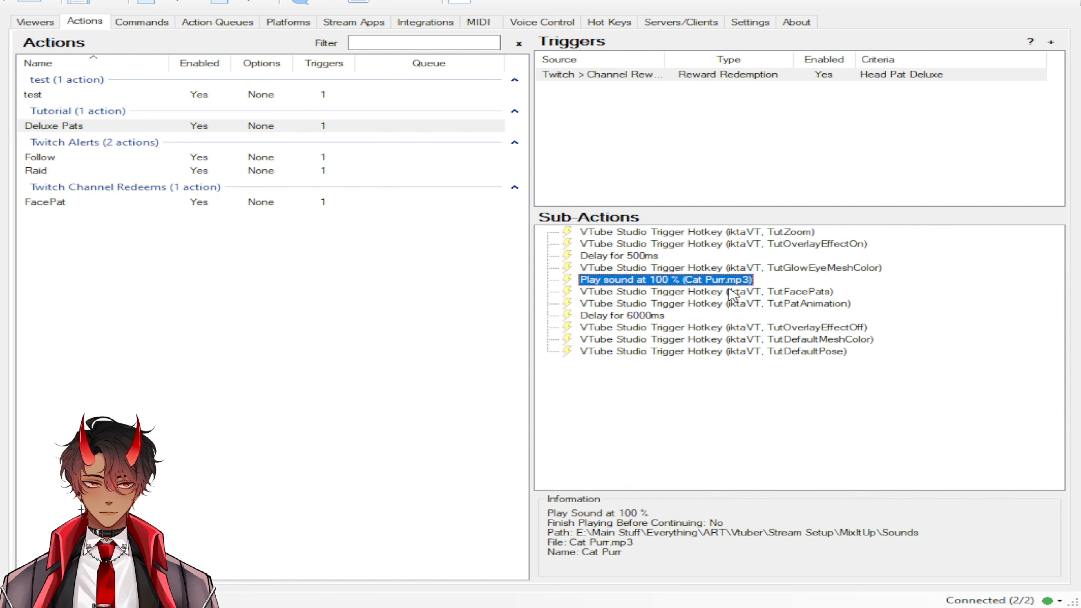
{"action": "left_click", "coordinate": [607, 76]}
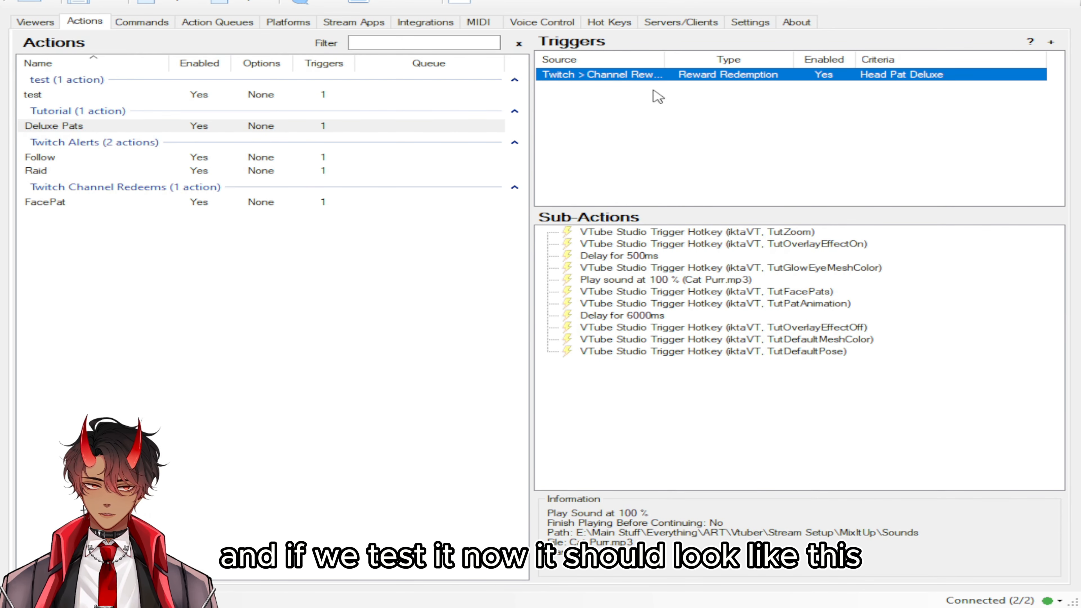